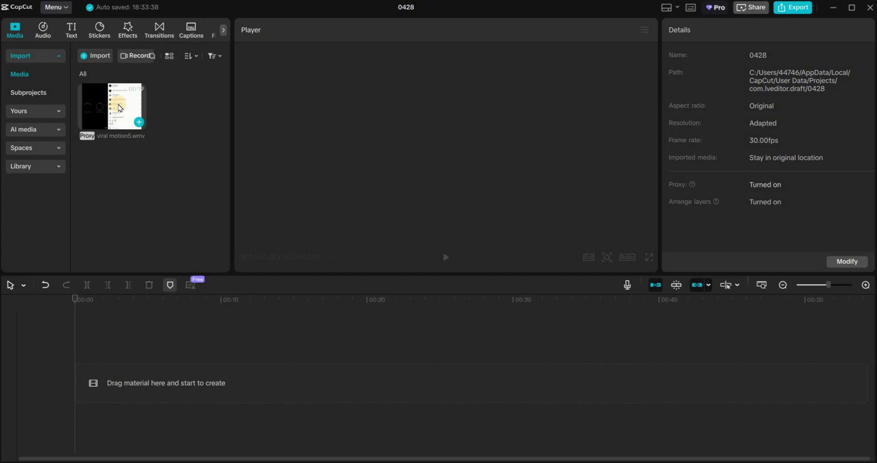
# Place viral motion5.wmv at the start of the timeline and zoom the player preview in on its two circle graphics
pyautogui.moveTo(137, 119); pyautogui.dragTo(297, 334)
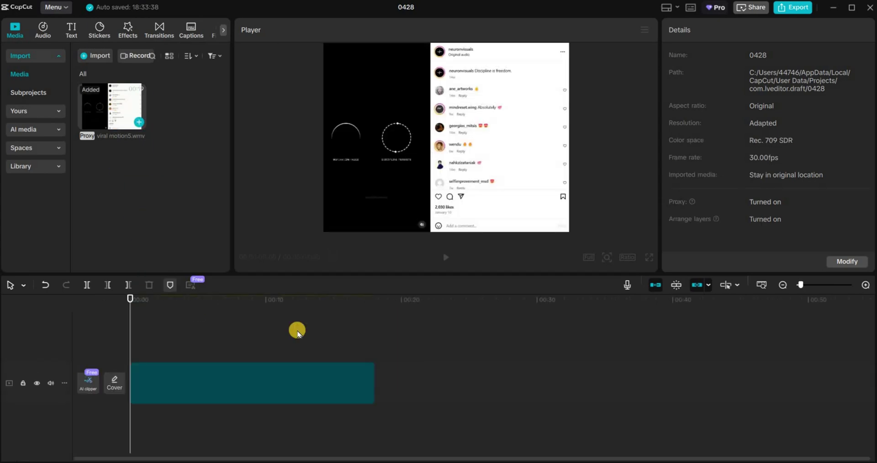
pyautogui.click(607, 257)
pyautogui.moveTo(584, 276); pyautogui.dragTo(614, 277)
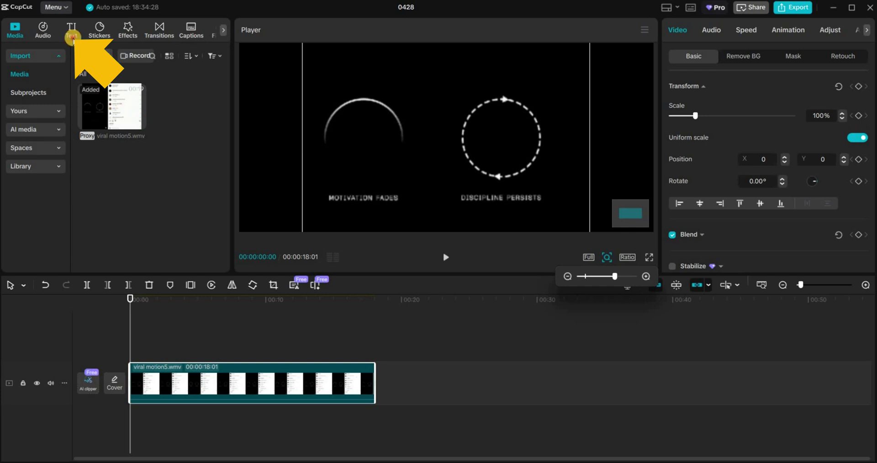
# Add a default text spanning the whole video clip and change its wording to MOTIVATION FADES
pyautogui.click(72, 36)
pyautogui.moveTo(108, 97); pyautogui.dragTo(374, 352)
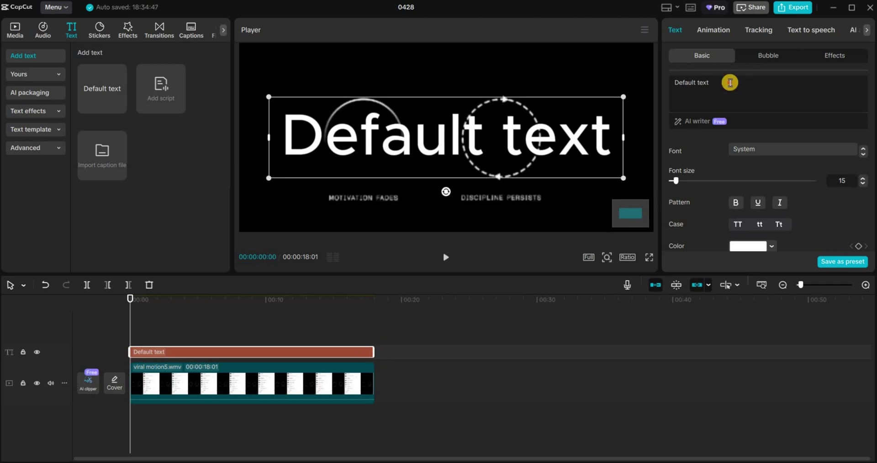
pyautogui.hotkey('ctrl', 'a')
pyautogui.write('M')
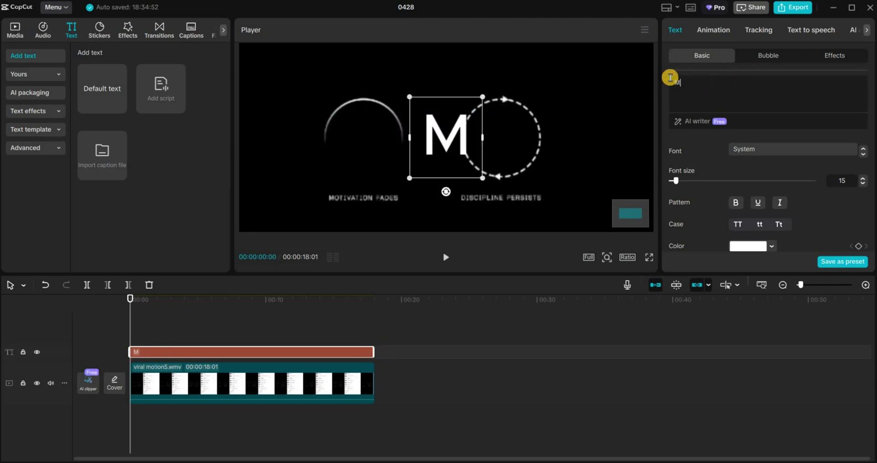
pyautogui.write('OTIVATION FADES')
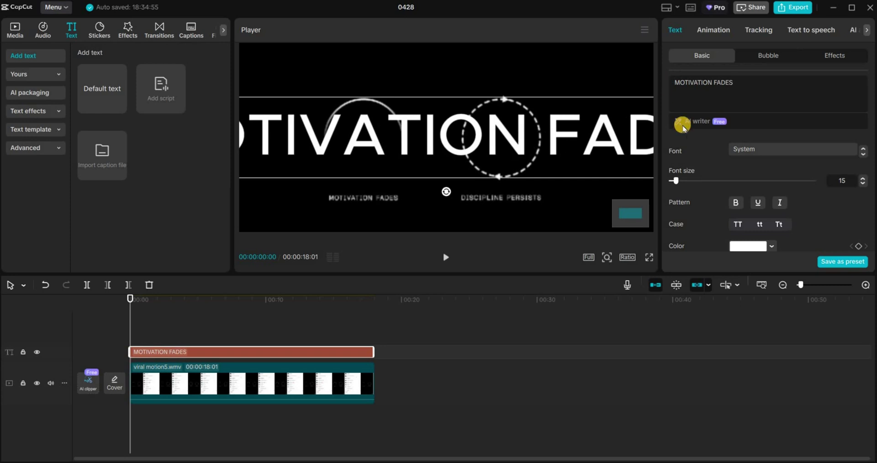
# Scale the MOTIVATION FADES text down to 10%
pyautogui.scroll(-5, 873, 141)
pyautogui.moveTo(699, 156); pyautogui.dragTo(672, 158)
pyautogui.click(463, 135)
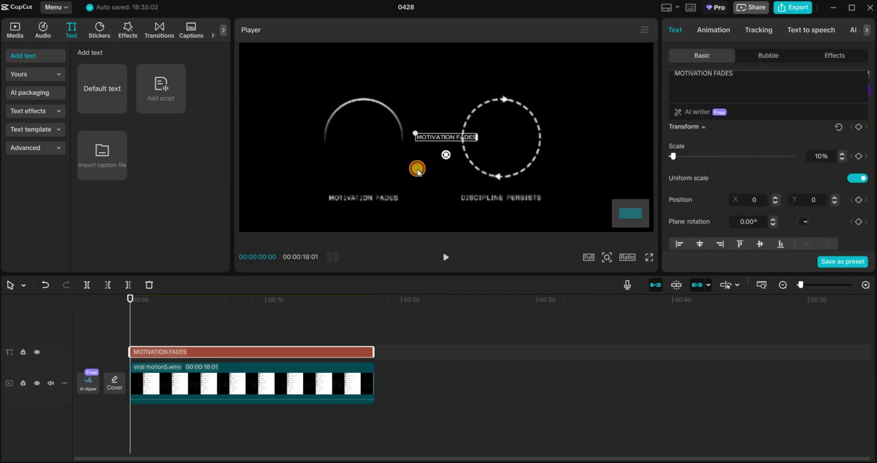
pyautogui.click(417, 170)
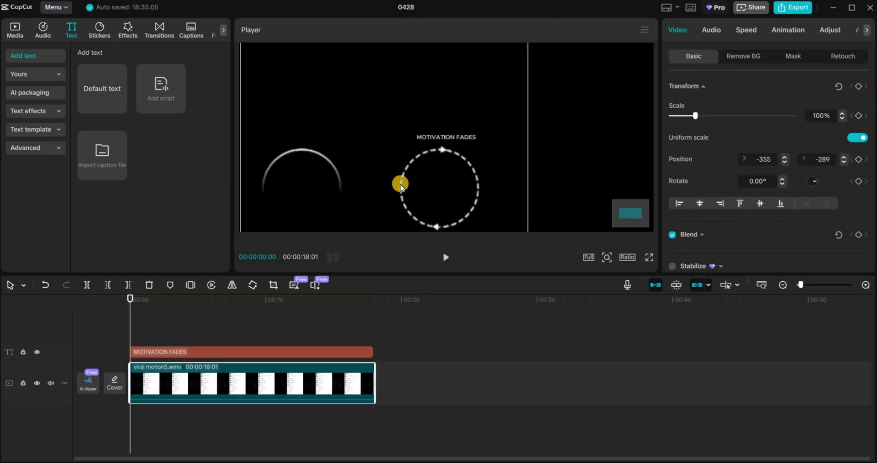
pyautogui.hotkey('ctrl', 'z')
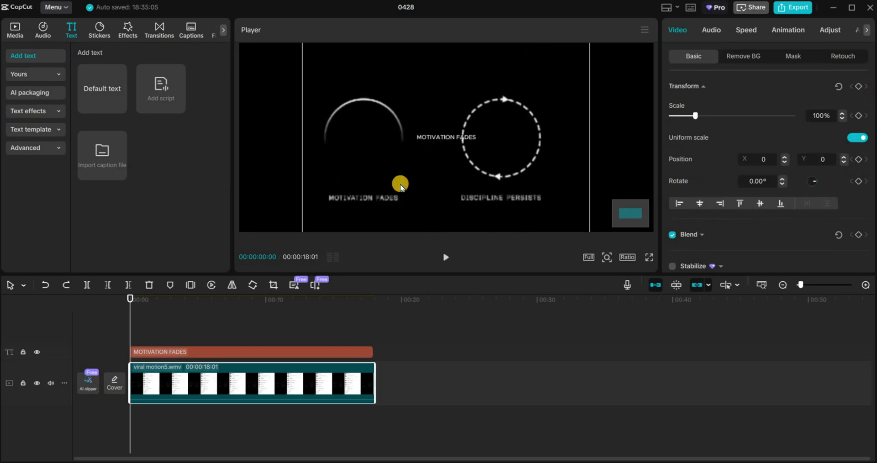
# Lock the video track and move the MOTIVATION FADES text onto the matching label below the arc, at about X -479, Y -347
pyautogui.click(23, 383)
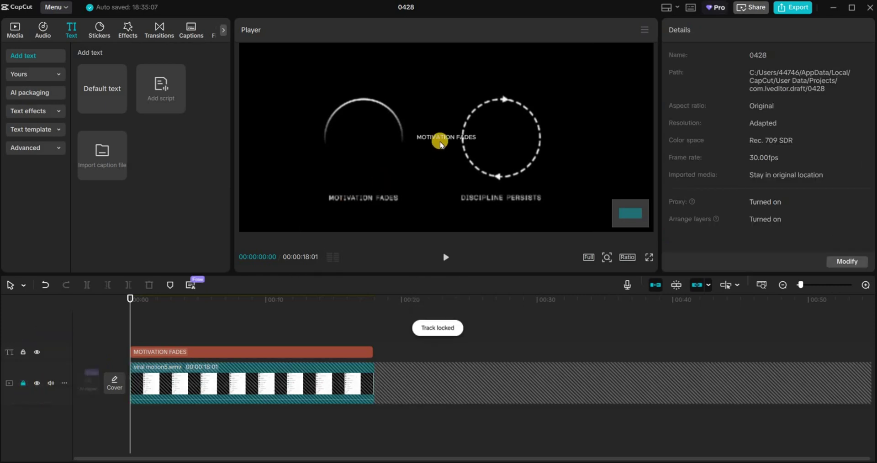
pyautogui.click(171, 347)
pyautogui.moveTo(441, 139); pyautogui.dragTo(346, 201)
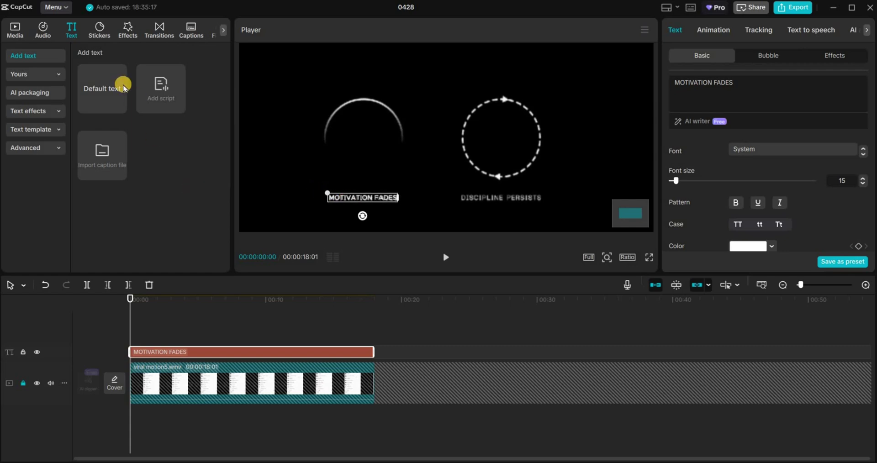
# Add a second default text spanning the whole video clip and change its wording to DISCIPLINE PERSISTS
pyautogui.moveTo(123, 87); pyautogui.dragTo(372, 355)
pyautogui.moveTo(713, 83); pyautogui.dragTo(672, 82)
pyautogui.write('DISCIPLINE PERSISTS')
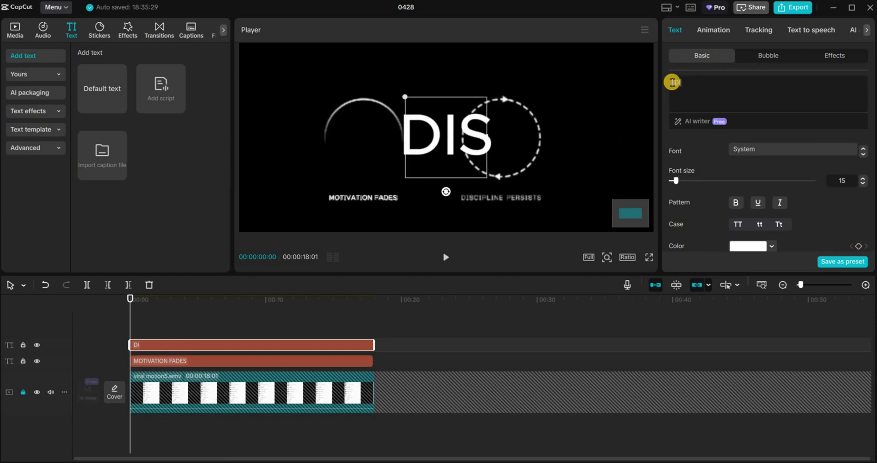
# Scale the DISCIPLINE PERSISTS text to 11% and place it on the matching label below the dashed circle, at about X 319, Y -347
pyautogui.click(351, 364)
pyautogui.scroll(-6, 868, 174)
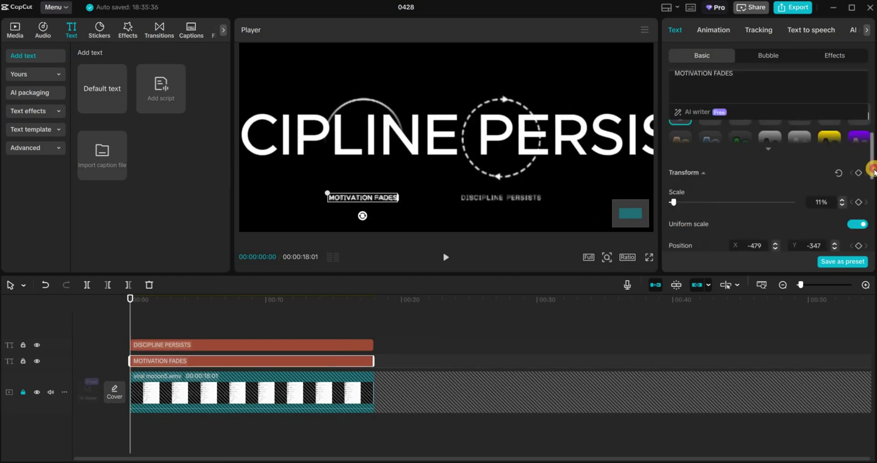
pyautogui.click(351, 345)
pyautogui.scroll(-6, 849, 191)
pyautogui.press('BackSpace')
pyautogui.press('BackSpace')
pyautogui.write('11')
pyautogui.press('Return')
pyautogui.moveTo(438, 137); pyautogui.dragTo(493, 197)
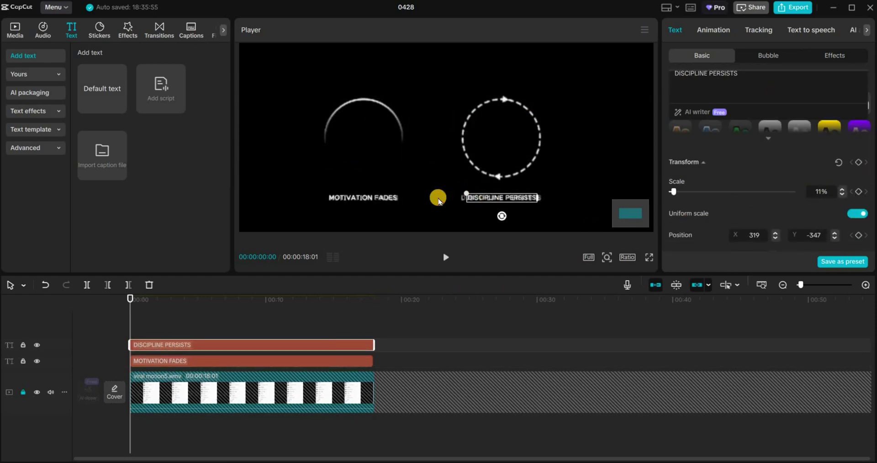
# Lock both text tracks and add another default text spanning the whole video clip
pyautogui.click(24, 362)
pyautogui.click(24, 346)
pyautogui.click(99, 89)
pyautogui.moveTo(99, 91); pyautogui.dragTo(372, 345)
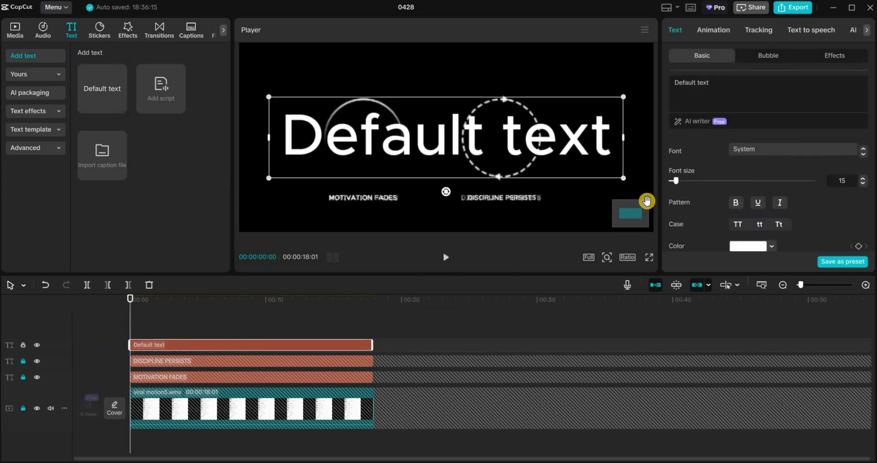
# Turn the new text into a single dot scaled to 900% and place it over the arc, at about X -466, Y -722
pyautogui.hotkey('ctrl', 'a')
pyautogui.press('BackSpace')
pyautogui.moveTo(872, 92); pyautogui.dragTo(873, 162)
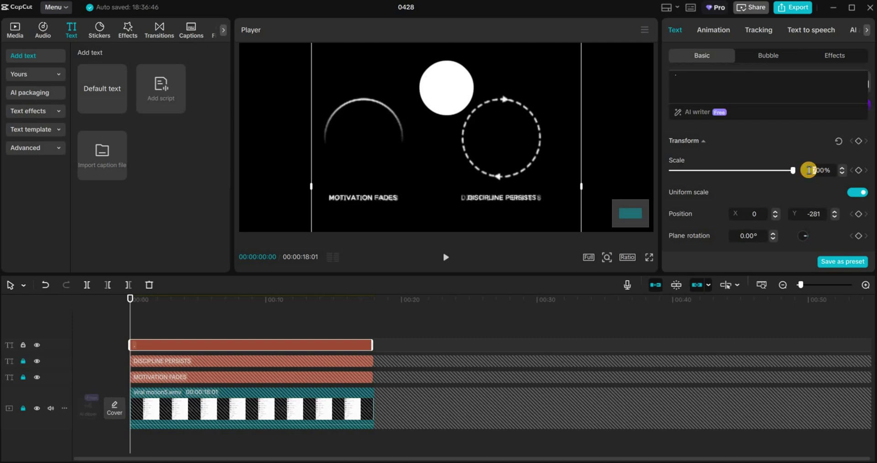
pyautogui.write('9')
pyautogui.press('Return')
pyautogui.moveTo(382, 130)
pyautogui.mouseDown()
pyautogui.moveTo(381, 159)
pyautogui.moveTo(302, 207)
pyautogui.mouseUp()
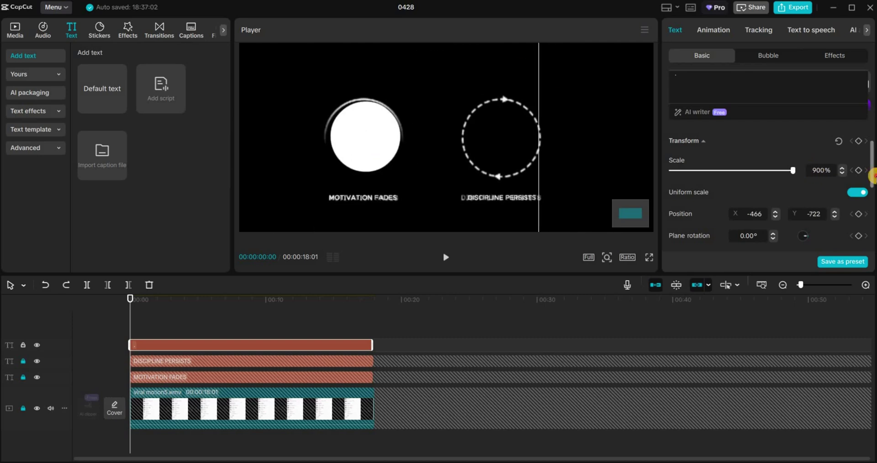
# Give the dot a white stroke with a thickness of 3
pyautogui.moveTo(873, 176); pyautogui.dragTo(872, 224)
pyautogui.click(671, 172)
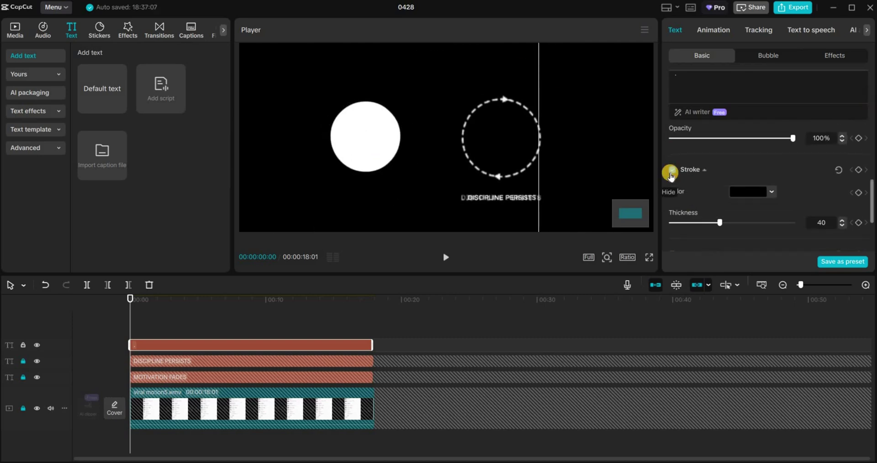
pyautogui.click(755, 194)
pyautogui.moveTo(704, 269)
pyautogui.mouseDown()
pyautogui.moveTo(701, 202)
pyautogui.moveTo(704, 222)
pyautogui.moveTo(674, 229)
pyautogui.mouseUp()
pyautogui.click(820, 175)
pyautogui.click(703, 170)
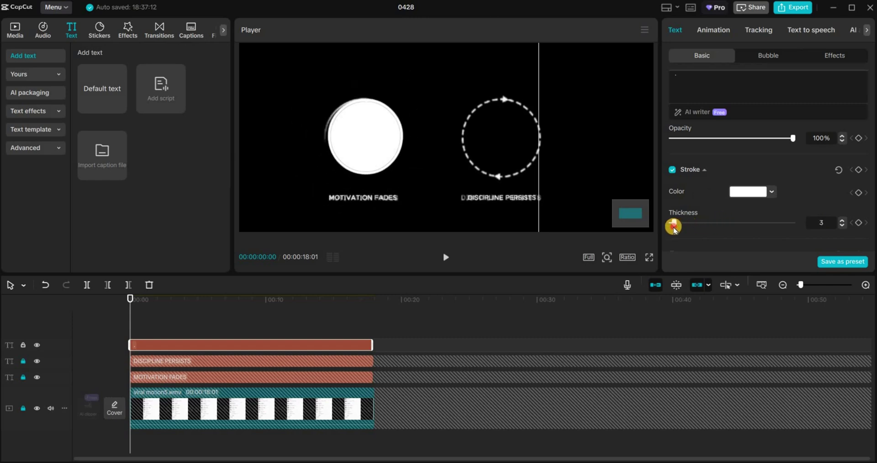
# Change the dot's fill color to bright green and convert the dot into a compound clip
pyautogui.moveTo(872, 190); pyautogui.dragTo(872, 84)
pyautogui.click(752, 232)
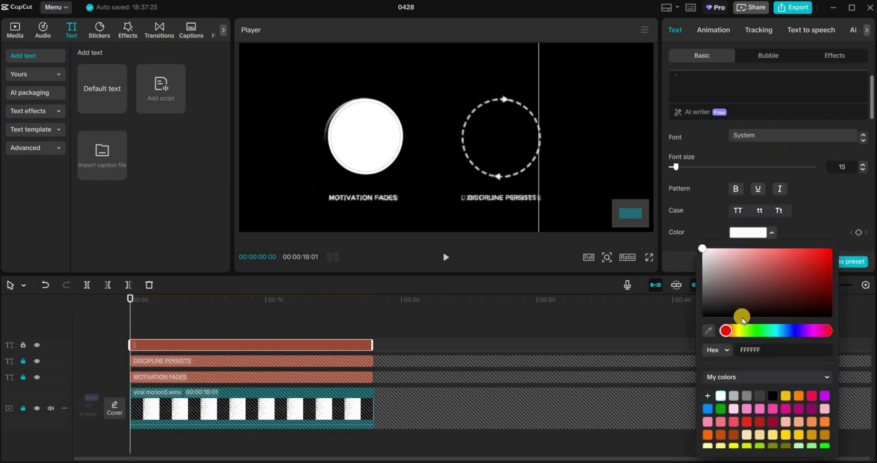
pyautogui.click(757, 330)
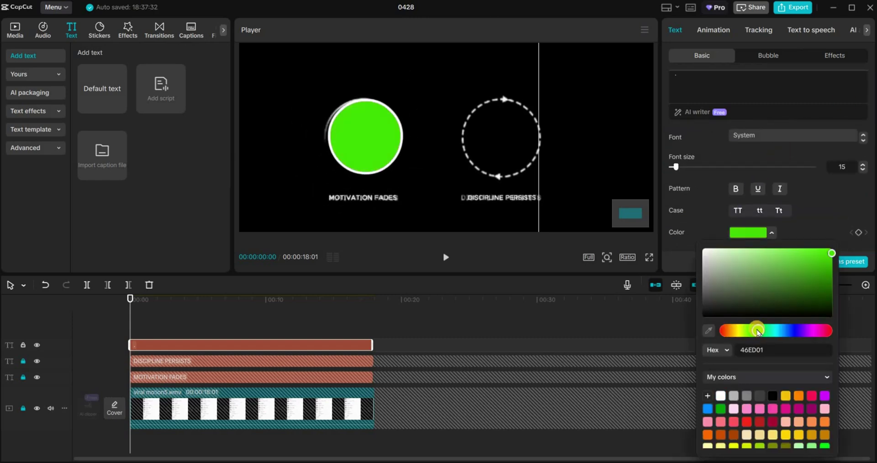
pyautogui.rightClick(324, 346)
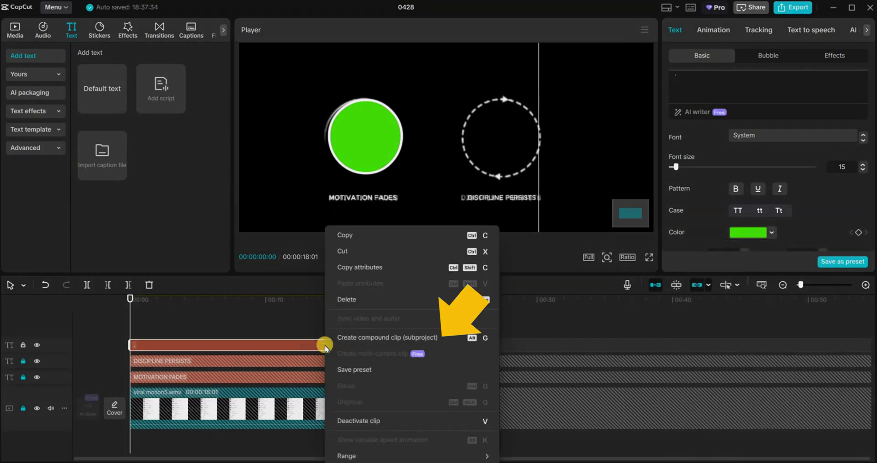
pyautogui.click(346, 340)
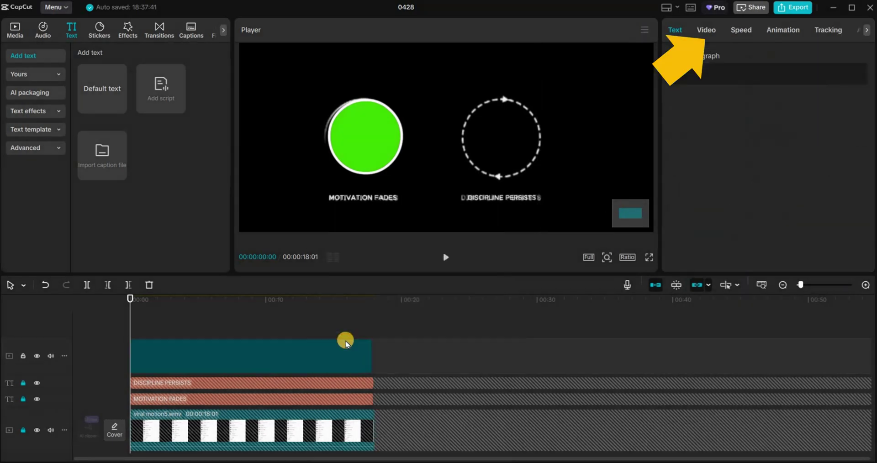
# Key out the green fill of the compound clip with Chroma key so only the white ring remains
pyautogui.click(706, 30)
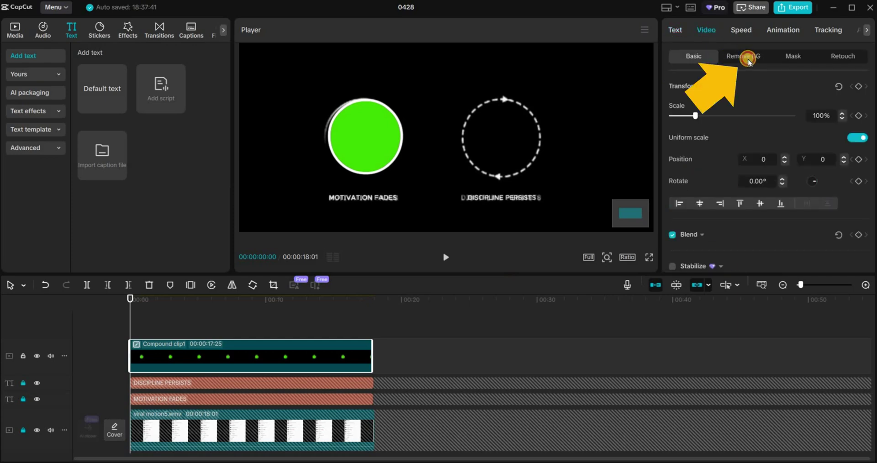
pyautogui.click(728, 57)
pyautogui.click(671, 140)
pyautogui.click(712, 160)
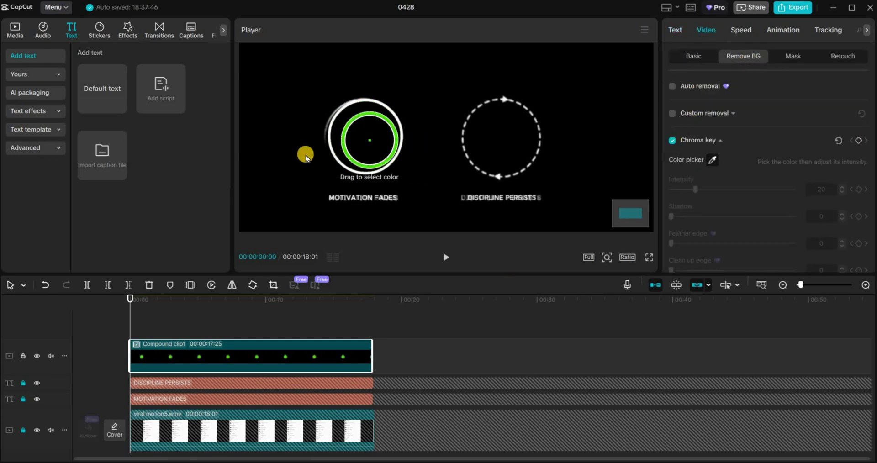
pyautogui.click(361, 146)
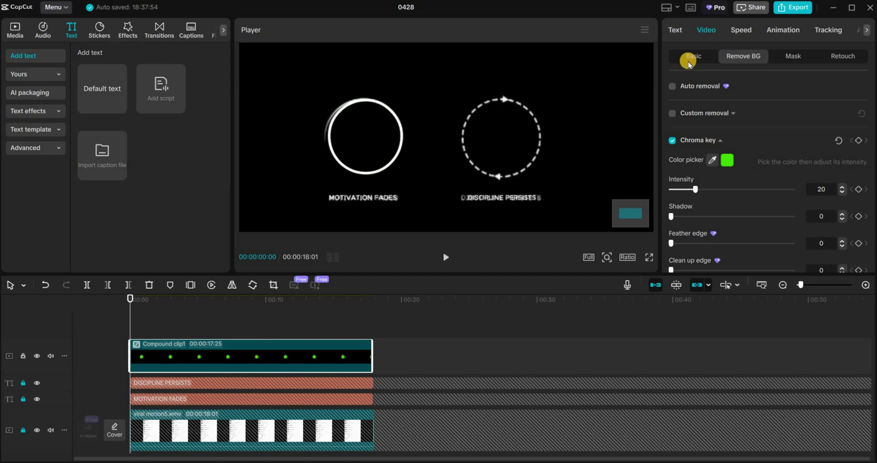
# Shift the compound clip to position X -9 to align the ring with the reference arc
pyautogui.click(690, 62)
pyautogui.click(784, 162)
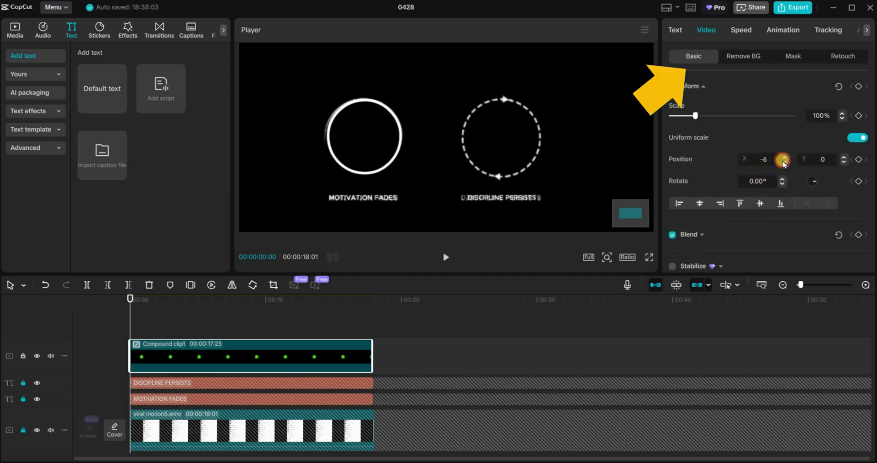
pyautogui.click(785, 158)
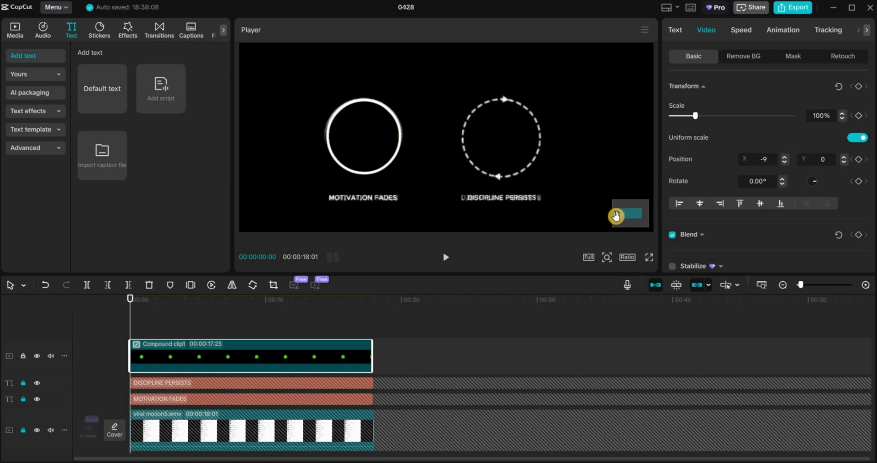
# Add a Split mask with feather 30 to the compound clip and keyframe its mask settings at 00:00:00:09
pyautogui.click(716, 104)
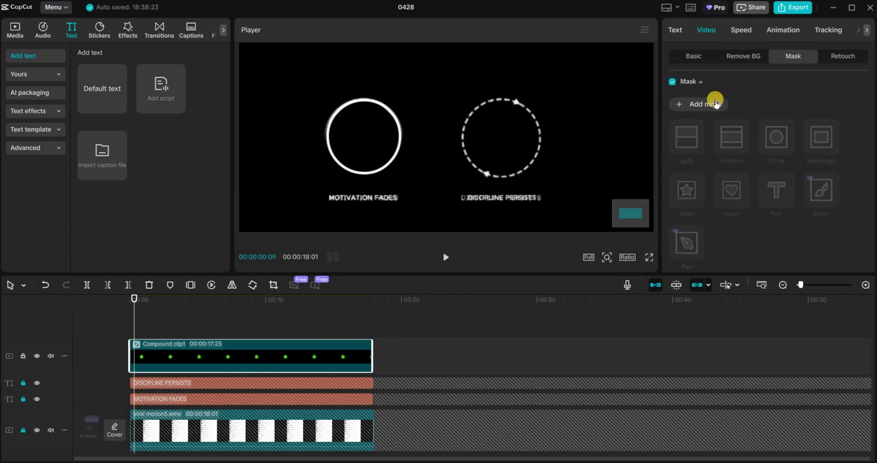
pyautogui.click(714, 104)
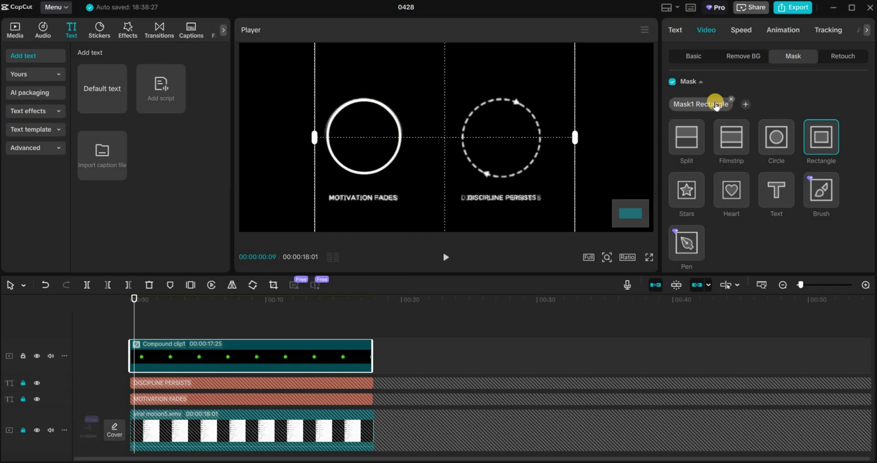
pyautogui.click(694, 138)
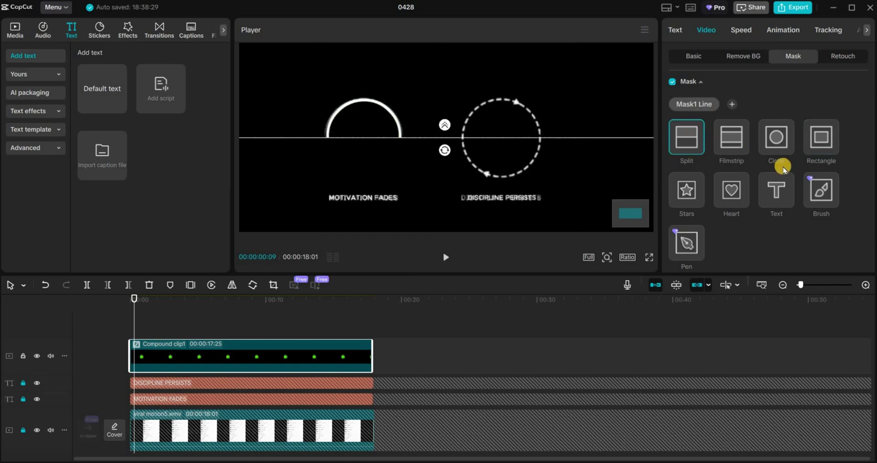
pyautogui.scroll(-3, 871, 153)
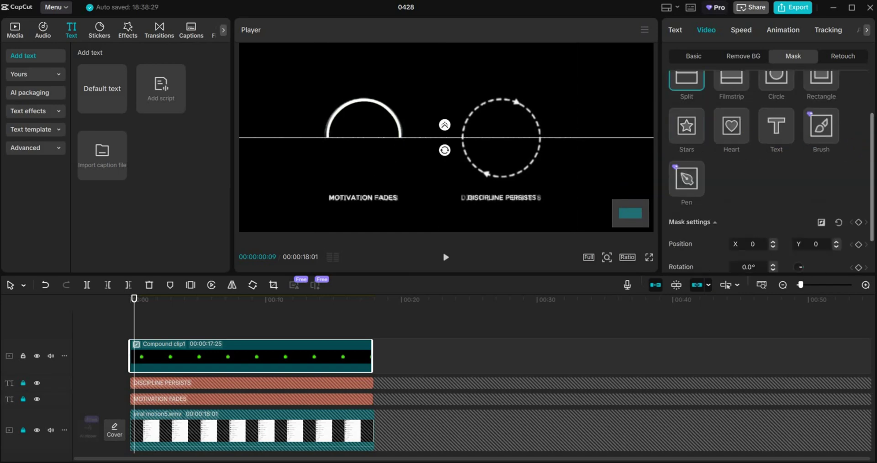
pyautogui.click(858, 175)
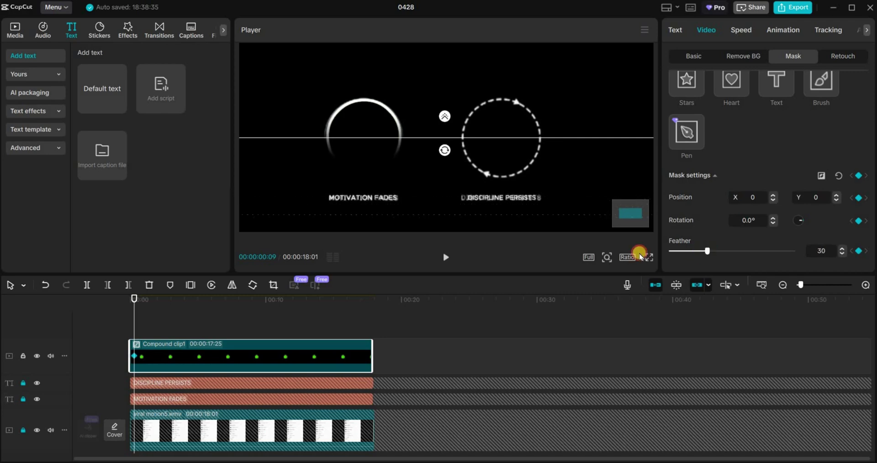
# Keyframe the compound clip's mask again about 3 seconds in and return the playhead to the start
pyautogui.hotkey('shift', 'Right')
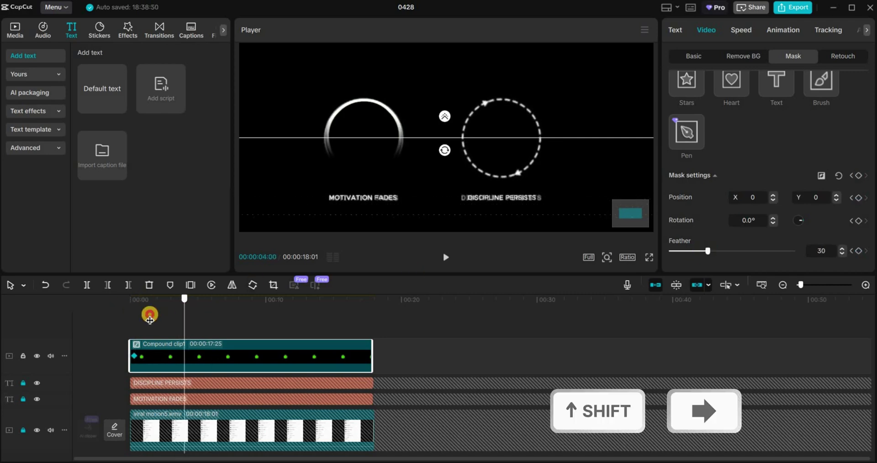
pyautogui.click(161, 319)
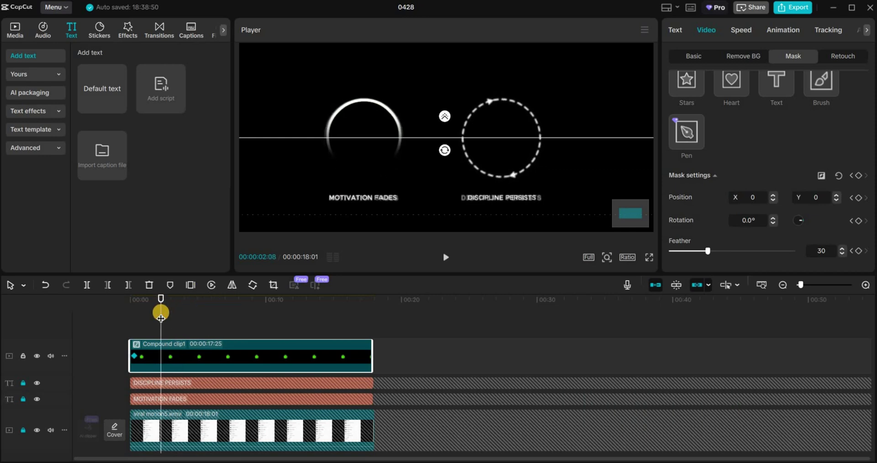
pyautogui.click(124, 313)
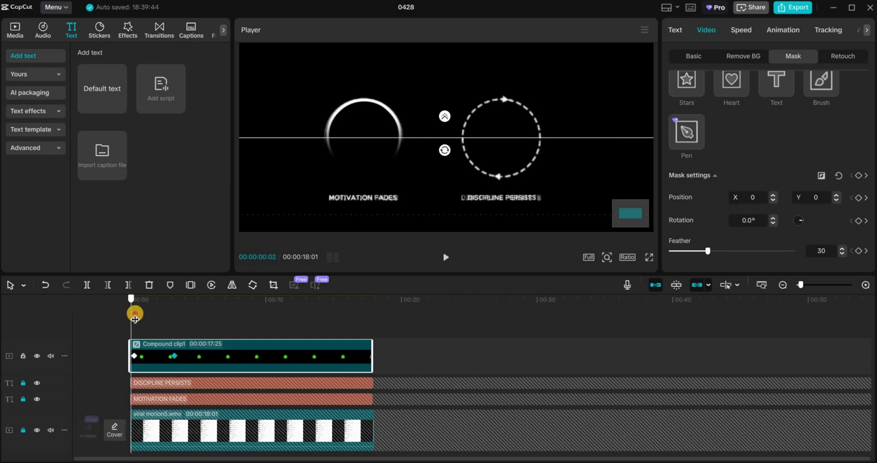
# Paste copies of the compound clip's first and second mask keyframes at 00:00:06:03 and 00:00:08:28
pyautogui.moveTo(135, 318); pyautogui.dragTo(213, 322)
pyautogui.hotkey('shift', 'Right')
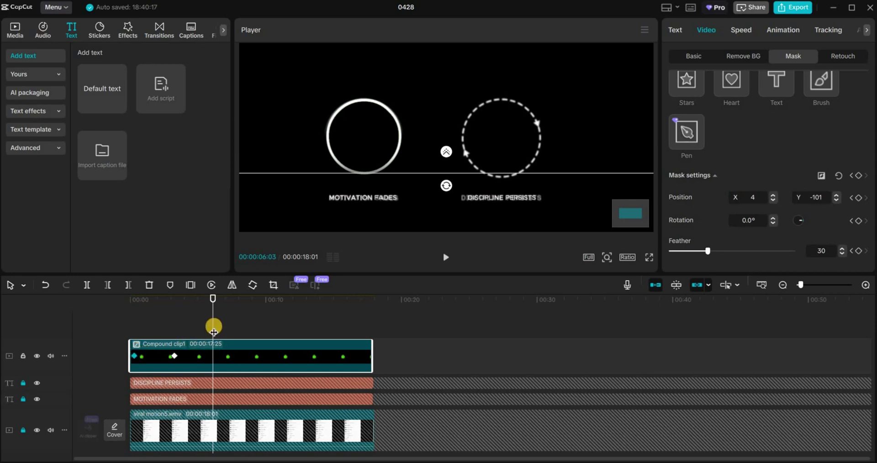
pyautogui.hotkey('ctrl', 'v')
pyautogui.moveTo(213, 328)
pyautogui.mouseDown()
pyautogui.moveTo(226, 328)
pyautogui.moveTo(206, 333)
pyautogui.mouseUp()
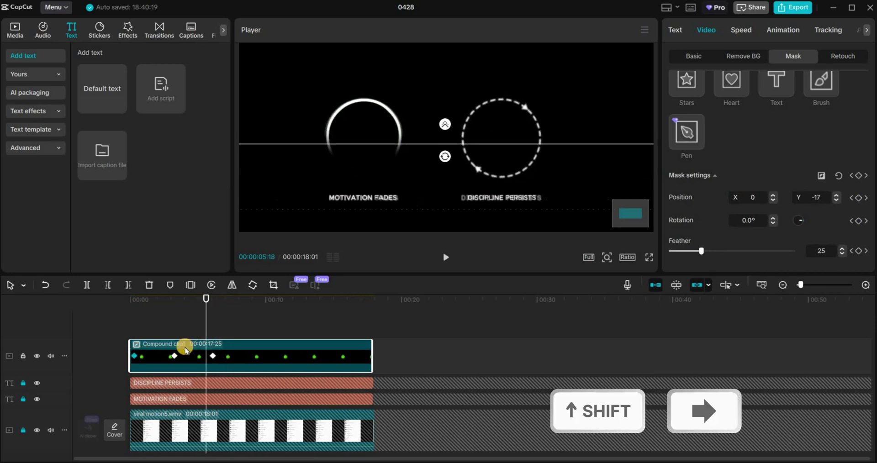
pyautogui.click(175, 355)
pyautogui.moveTo(247, 311); pyautogui.dragTo(252, 310)
pyautogui.hotkey('ctrl', 'v')
# Repeat the alternating mask keyframes at about 11 seconds, 00:00:13:16 and 00:00:16:05, and play the fade from the start
pyautogui.click(212, 356)
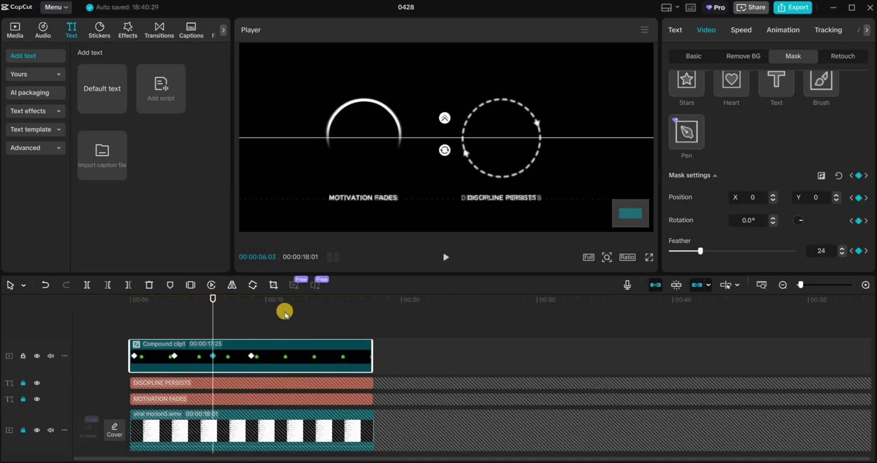
pyautogui.click(281, 298)
pyautogui.click(251, 356)
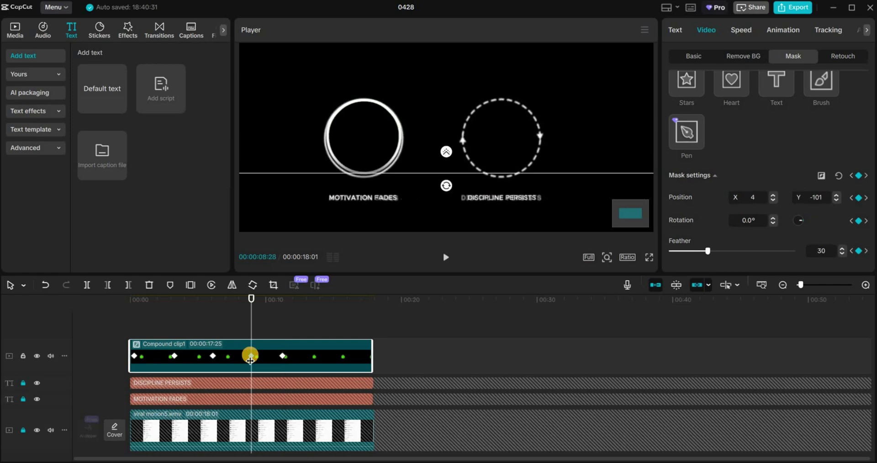
pyautogui.click(313, 304)
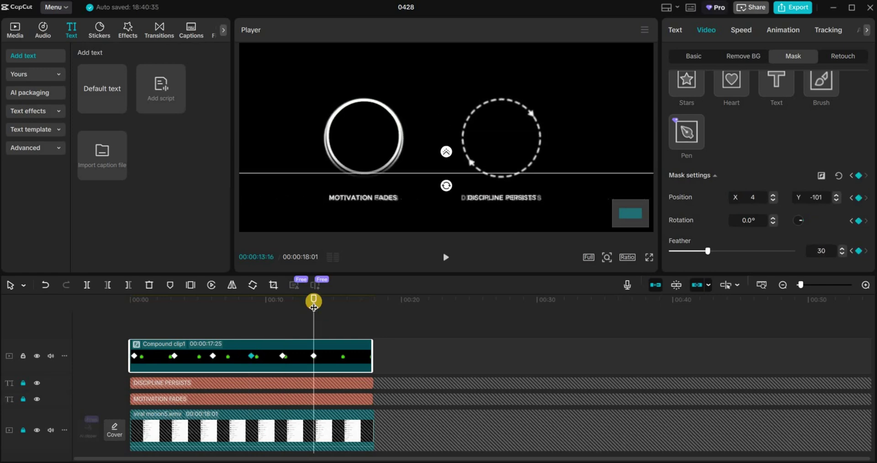
pyautogui.click(283, 356)
pyautogui.click(350, 303)
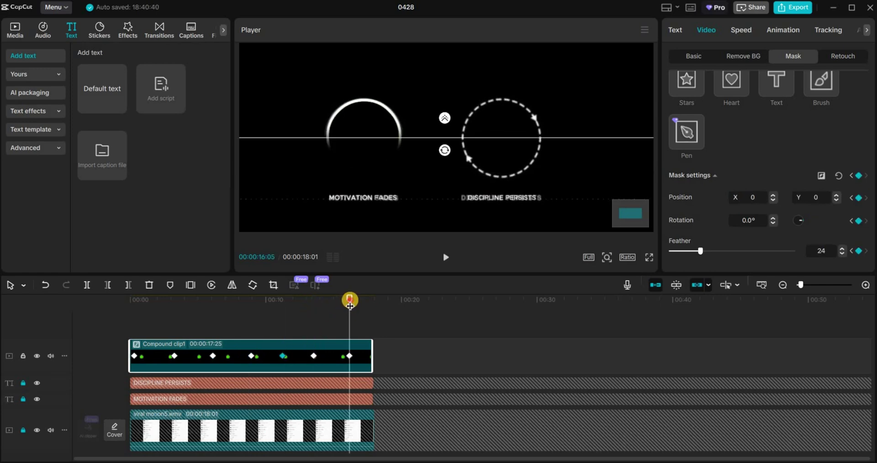
pyautogui.moveTo(350, 304); pyautogui.dragTo(114, 309)
pyautogui.click(443, 257)
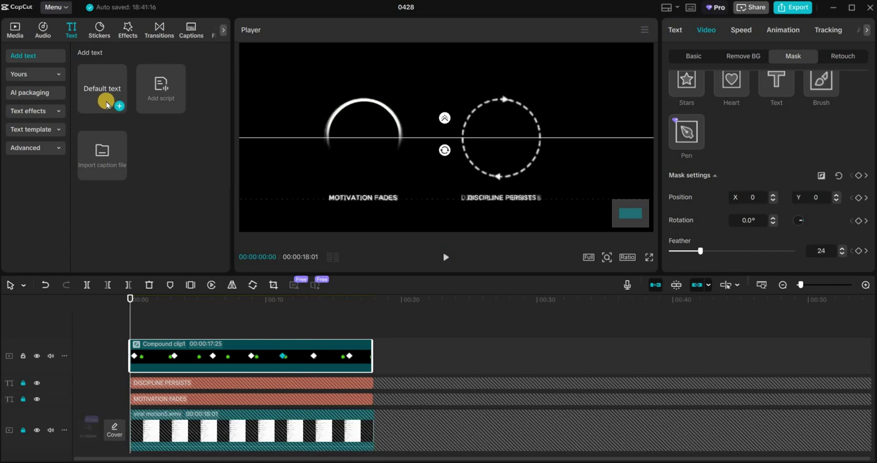
# Add a default text clip above the compound clip and replace its content with seven dashes
pyautogui.moveTo(105, 102); pyautogui.dragTo(132, 342)
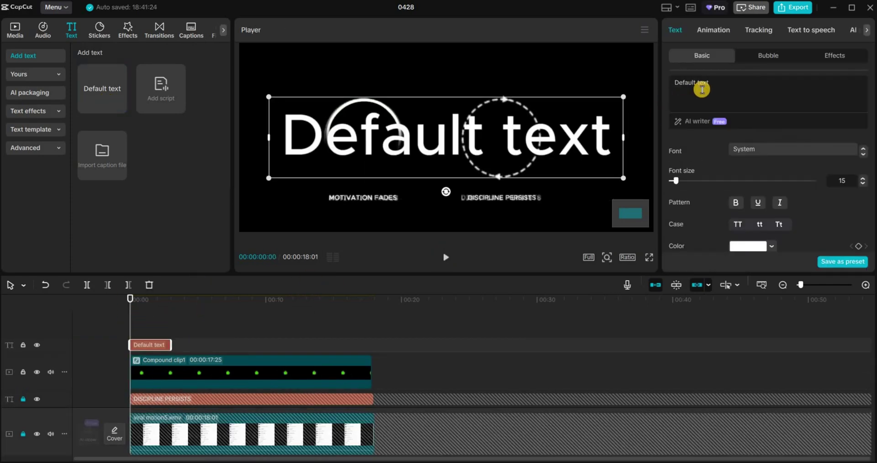
pyautogui.moveTo(702, 89); pyautogui.dragTo(674, 79)
pyautogui.press('BackSpace')
pyautogui.write('-')
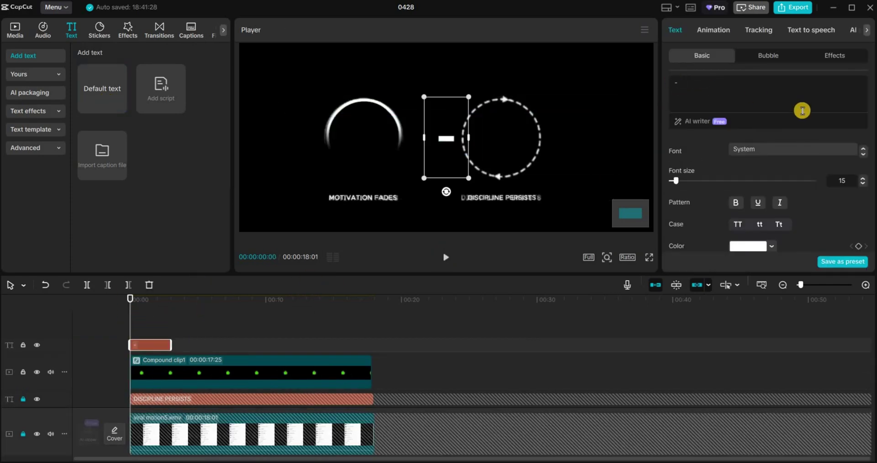
pyautogui.write('------')
# Bend the dash text with a Curve of 360° strength and add more dashes to form a full dashed circle
pyautogui.click(873, 224)
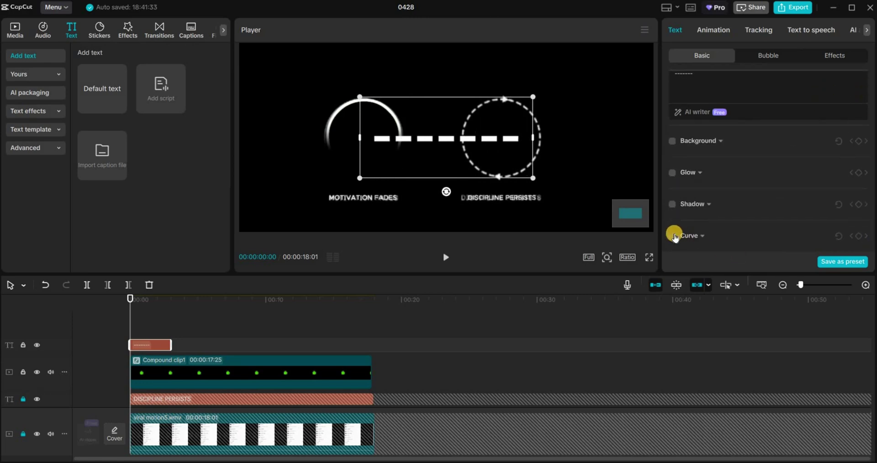
pyautogui.click(673, 236)
pyautogui.moveTo(873, 208); pyautogui.dragTo(872, 263)
pyautogui.moveTo(745, 235); pyautogui.dragTo(795, 236)
pyautogui.write('------------')
pyautogui.click(769, 82)
pyautogui.write('------------')
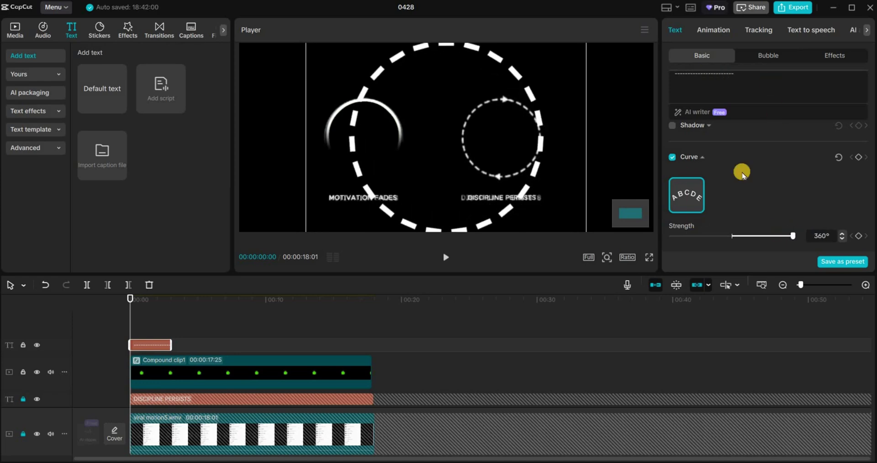
# Scale the dashed circle to 41% and place it at X 317, Y 0 over the reference dashed circle
pyautogui.moveTo(873, 234); pyautogui.dragTo(873, 156)
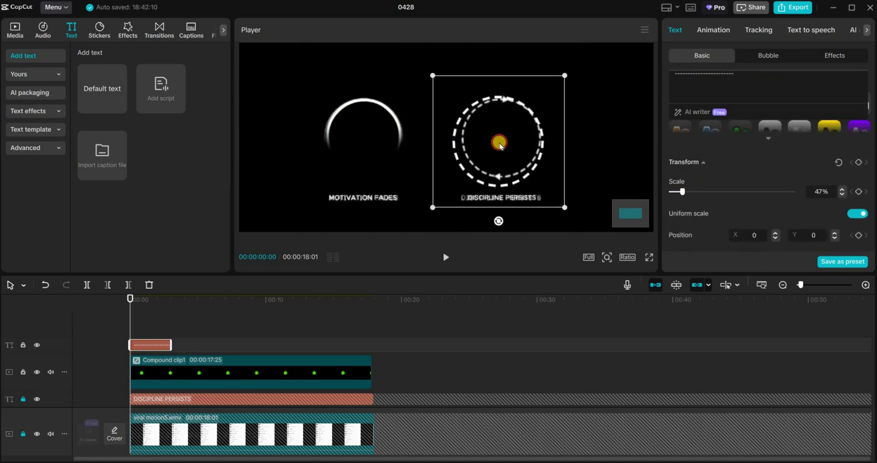
pyautogui.moveTo(505, 147); pyautogui.dragTo(529, 157)
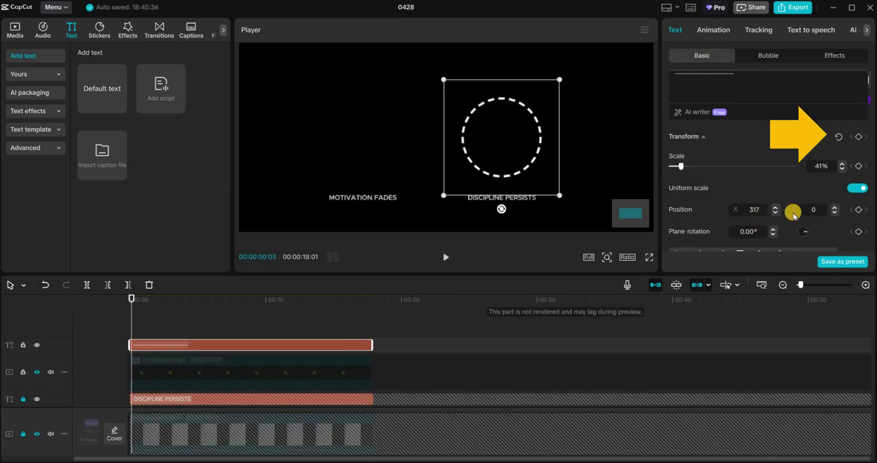
# Keyframe the dashed circle's transform at 00:00:00:03 and at 00:00:17:12 with a plane rotation of 360°
pyautogui.click(857, 137)
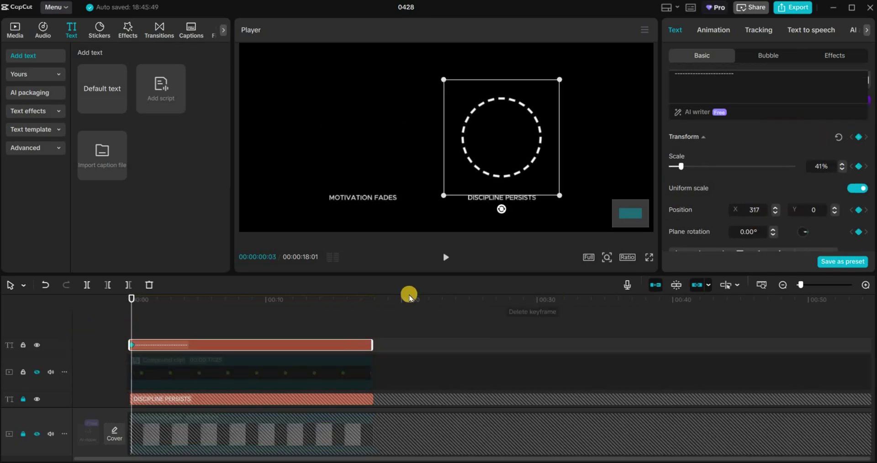
pyautogui.click(366, 300)
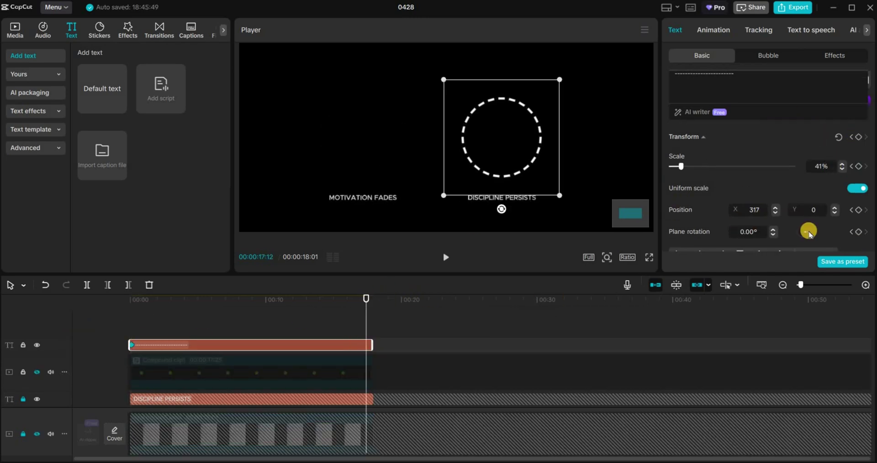
pyautogui.click(857, 137)
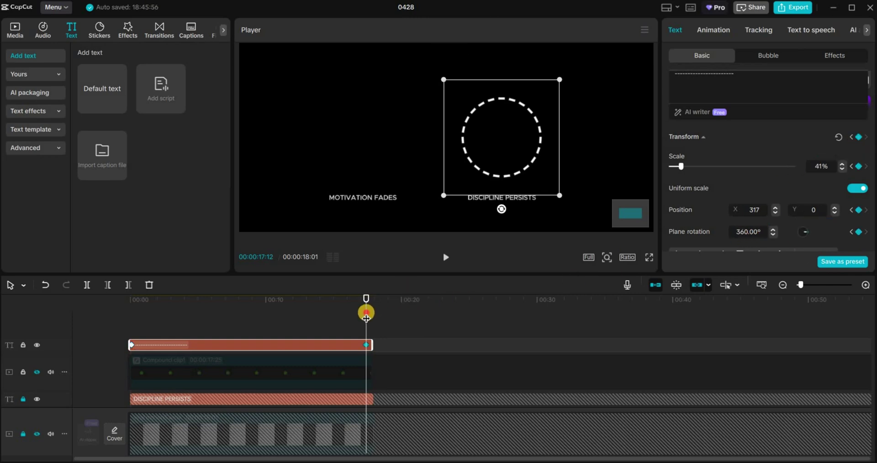
# Preview the dashed circle's rotation and unhide the compound clip track to view both circles together
pyautogui.moveTo(366, 313); pyautogui.dragTo(131, 333)
pyautogui.click(445, 260)
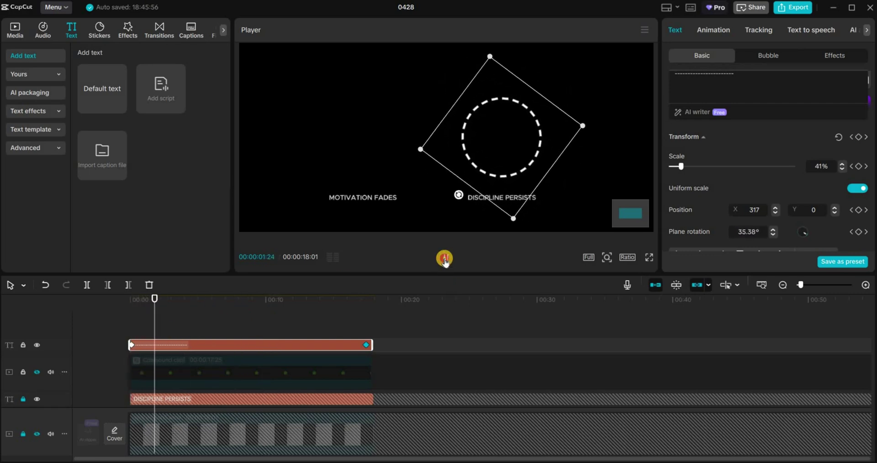
pyautogui.click(39, 372)
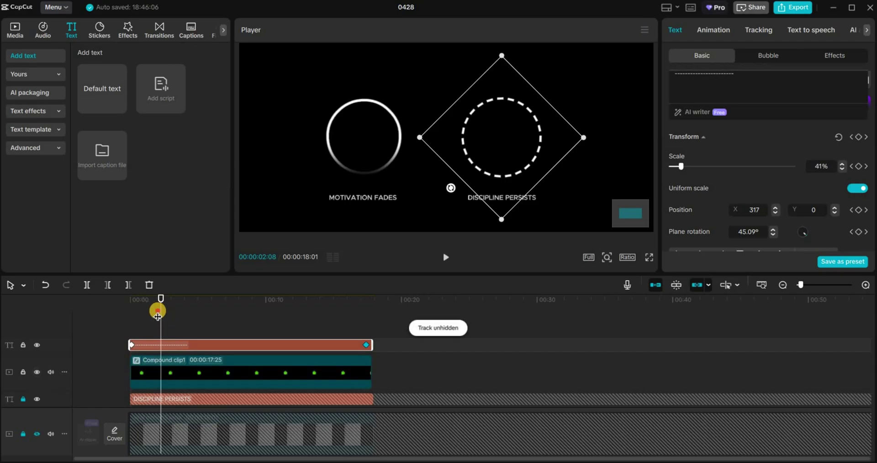
pyautogui.moveTo(158, 302); pyautogui.dragTo(137, 302)
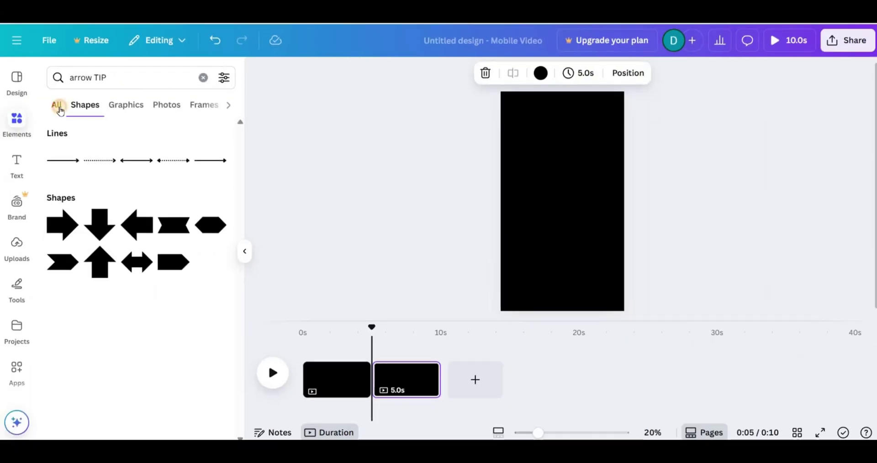
# Switch to Canva, add an arrow tip graphic from the "arrow TIP" results and color it white
pyautogui.click(56, 104)
pyautogui.click(214, 165)
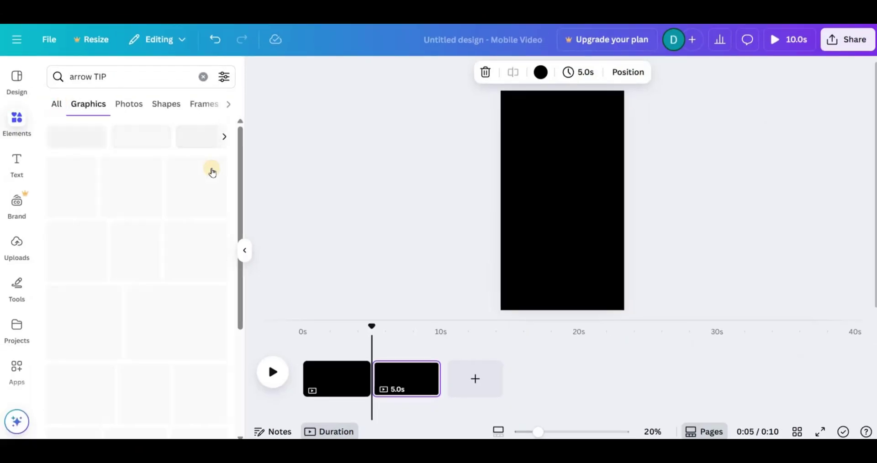
pyautogui.click(82, 308)
pyautogui.click(453, 72)
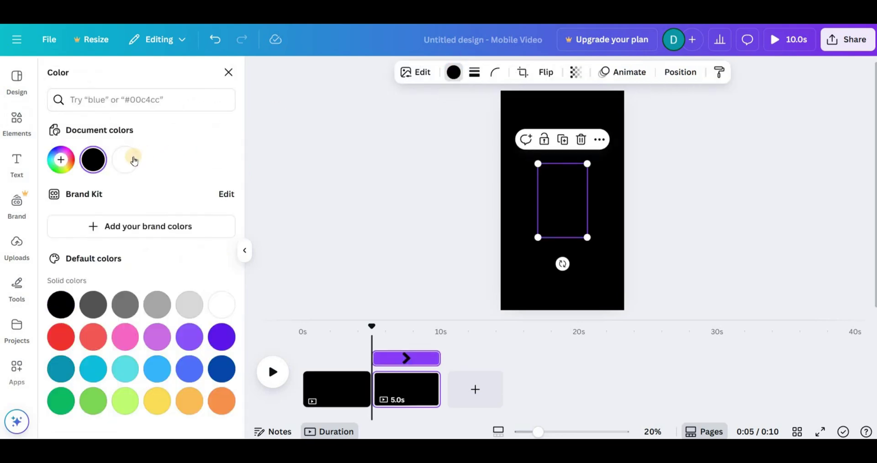
pyautogui.click(121, 159)
# Shrink the white arrow tip and place a horizontally flipped copy below it
pyautogui.moveTo(584, 165); pyautogui.dragTo(562, 238)
pyautogui.click(561, 233)
pyautogui.scroll(3, 564, 155)
pyautogui.click(546, 73)
pyautogui.click(548, 103)
# Set the background color of the arrow page to green
pyautogui.click(511, 183)
pyautogui.click(481, 72)
pyautogui.click(481, 73)
pyautogui.click(60, 395)
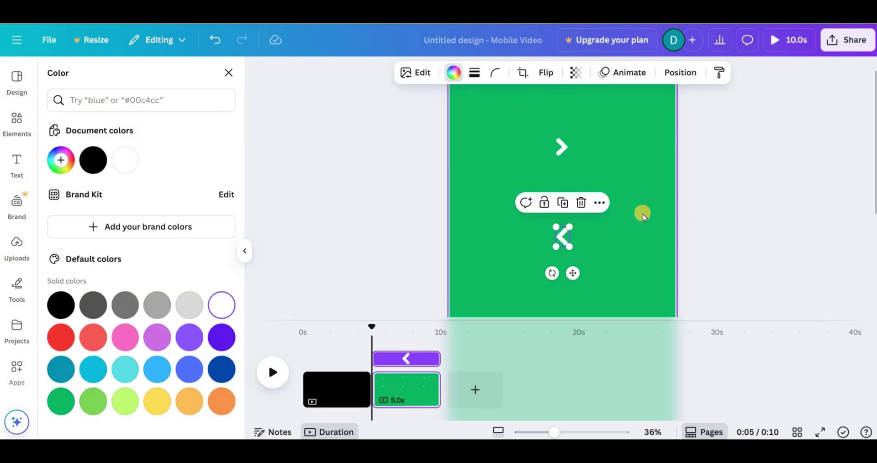
# Download the green arrow page as a PNG
pyautogui.click(848, 40)
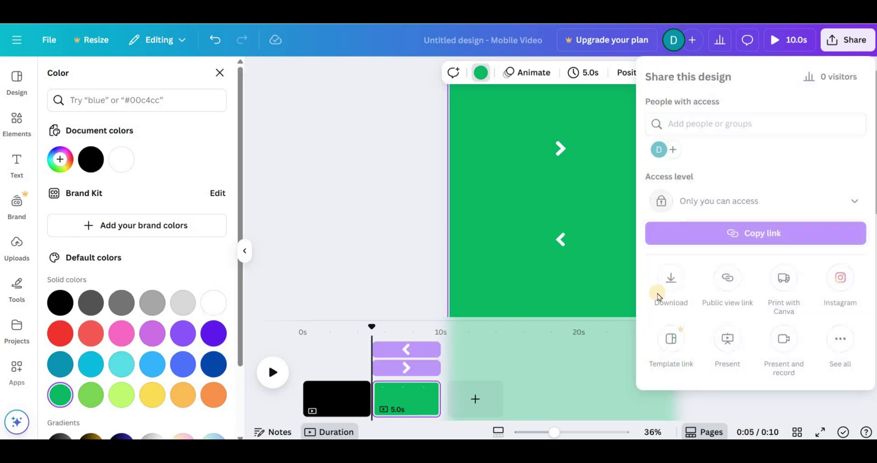
pyautogui.click(658, 297)
pyautogui.click(754, 342)
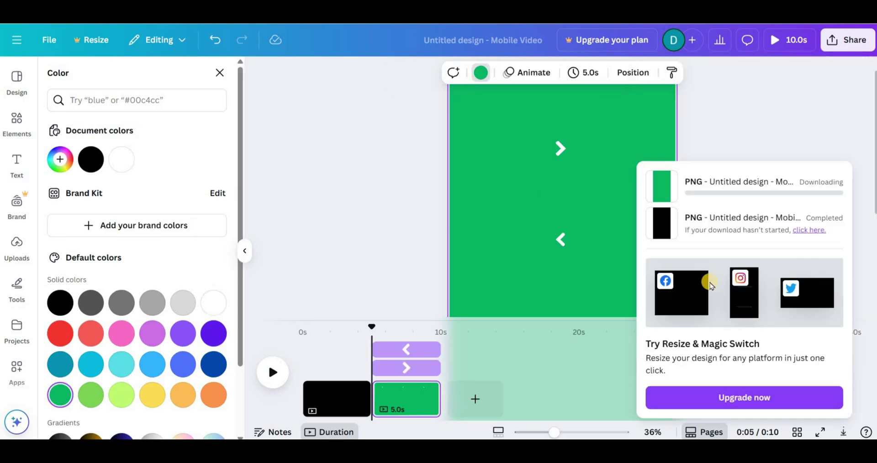
pyautogui.write('2')
pyautogui.press('Return')
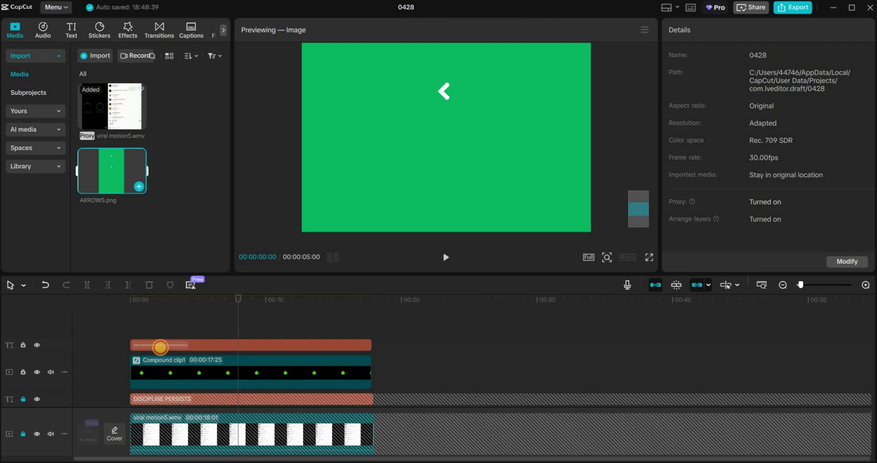
# Switch to CapCut, place ARROWS.png above the dash text on the timeline and extend it to 00:00:17:21
pyautogui.moveTo(159, 347); pyautogui.dragTo(137, 328)
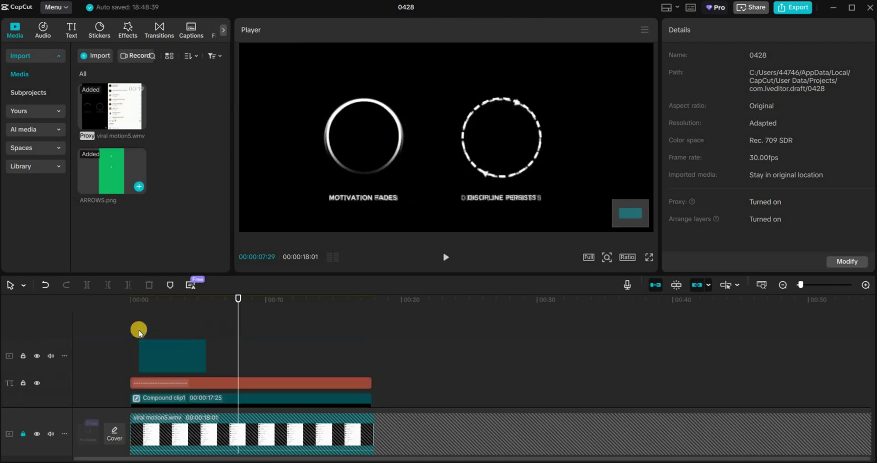
pyautogui.moveTo(204, 352); pyautogui.dragTo(371, 352)
# Enable Chroma key on ARROWS.png and pick its green background as the color to remove
pyautogui.click(737, 62)
pyautogui.click(672, 140)
pyautogui.click(543, 147)
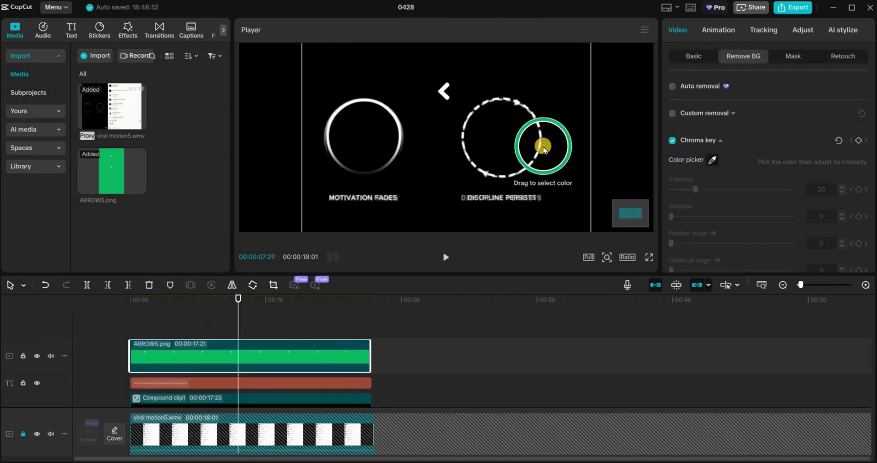
pyautogui.click(543, 147)
# Scale down ARROWS.png and align its two arrow tips with the top and bottom of the dashed circle
pyautogui.click(608, 258)
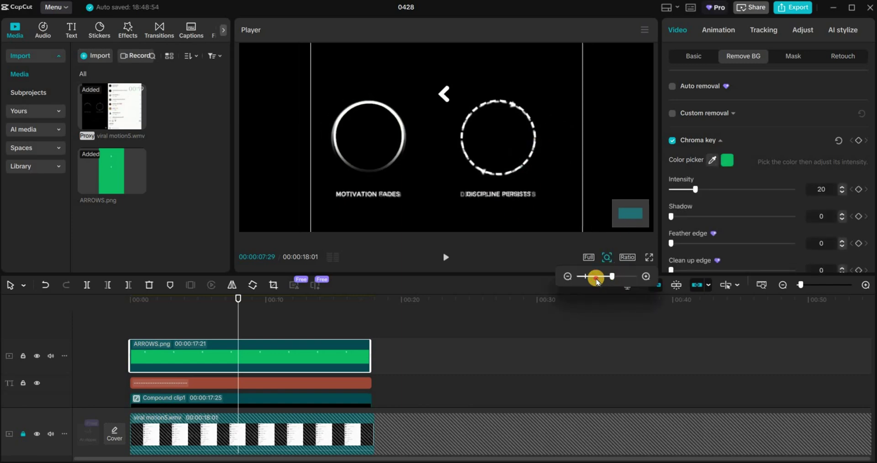
pyautogui.moveTo(597, 276); pyautogui.dragTo(586, 279)
pyautogui.moveTo(485, 121); pyautogui.dragTo(506, 160)
pyautogui.moveTo(520, 83); pyautogui.dragTo(499, 112)
pyautogui.moveTo(585, 279); pyautogui.dragTo(594, 279)
pyautogui.moveTo(502, 176); pyautogui.dragTo(504, 161)
pyautogui.moveTo(541, 72); pyautogui.dragTo(536, 79)
pyautogui.moveTo(503, 135); pyautogui.dragTo(503, 132)
pyautogui.moveTo(536, 76); pyautogui.dragTo(533, 80)
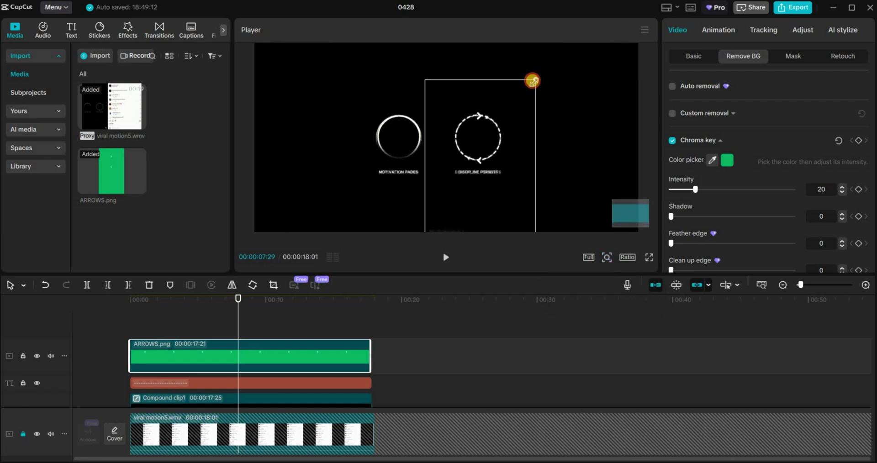
# Hide the reference video track and combine the arrows and dashed circle into a compound clip, playing back the result
pyautogui.click(37, 434)
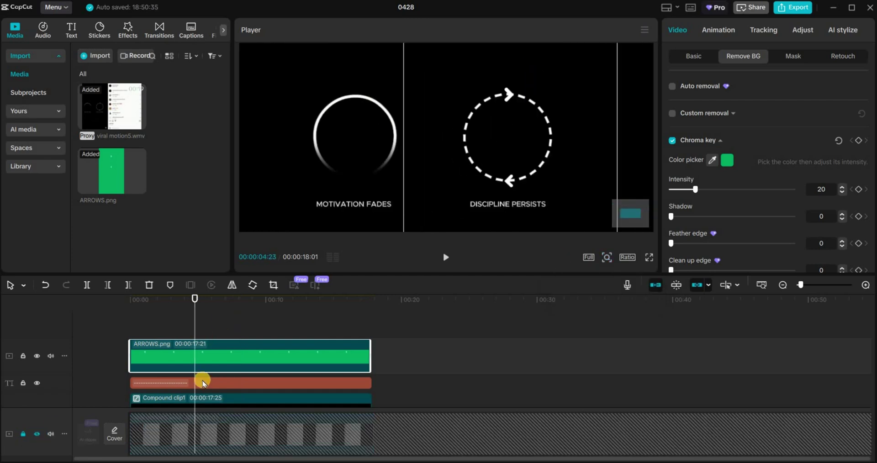
pyautogui.click(202, 383)
pyautogui.moveTo(191, 312); pyautogui.dragTo(132, 328)
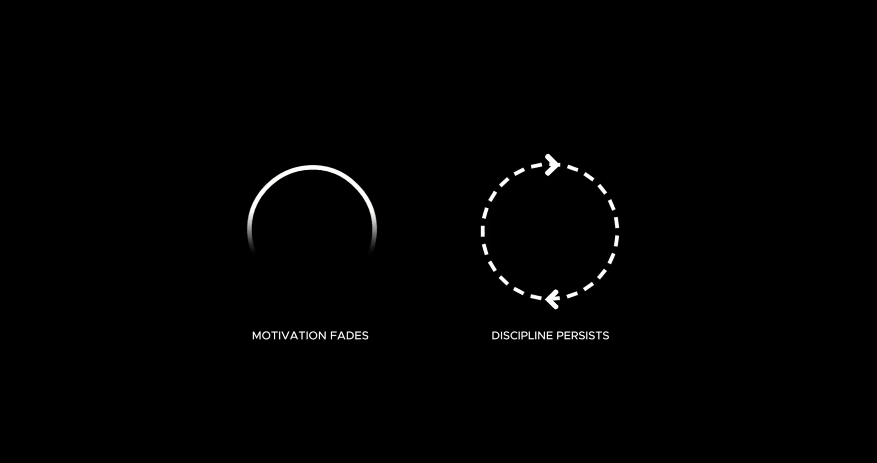
pyautogui.click(446, 258)
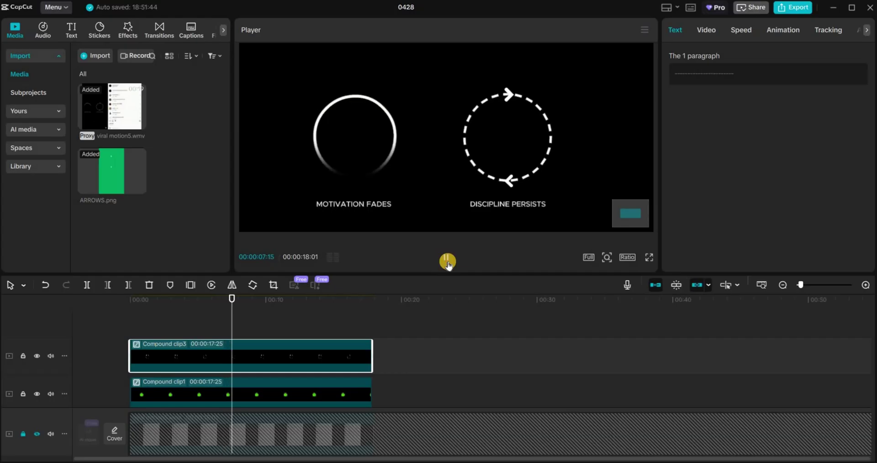
# Scrub the reference clip viral motion4.wmv back to its start in the Motion 4 project
pyautogui.hotkey('ctrl', 'z')
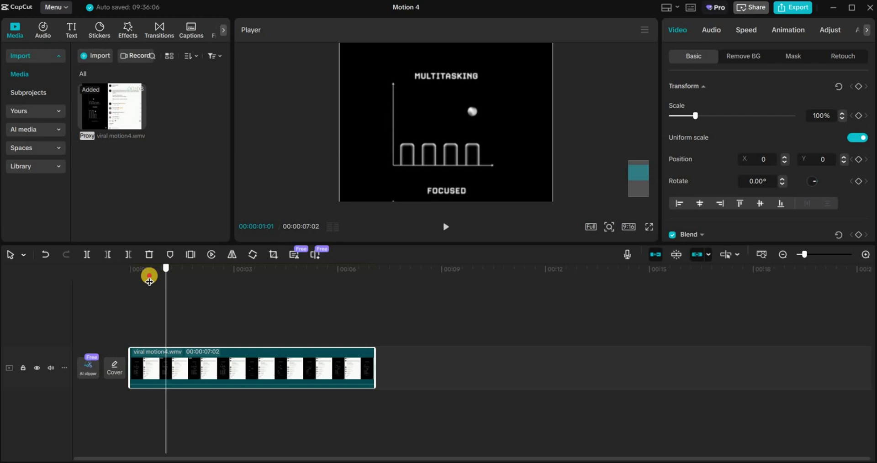
pyautogui.moveTo(150, 281); pyautogui.dragTo(126, 284)
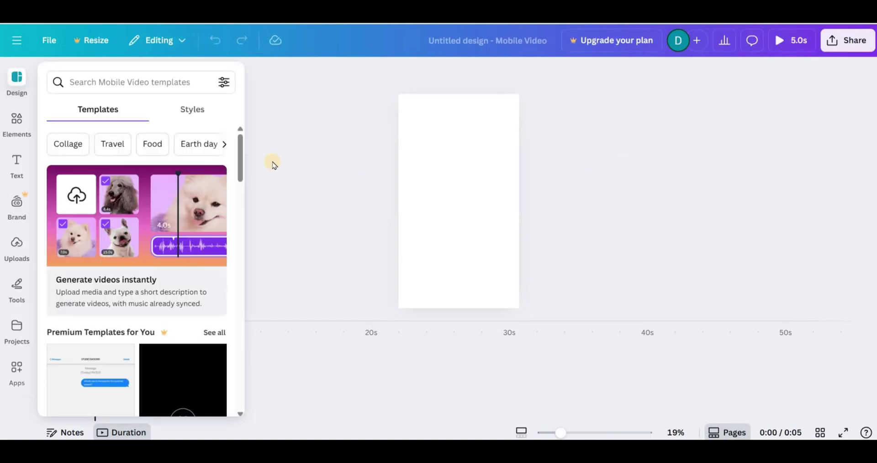
# Set the blank mobile video page's background color to black
pyautogui.click(488, 135)
pyautogui.click(423, 73)
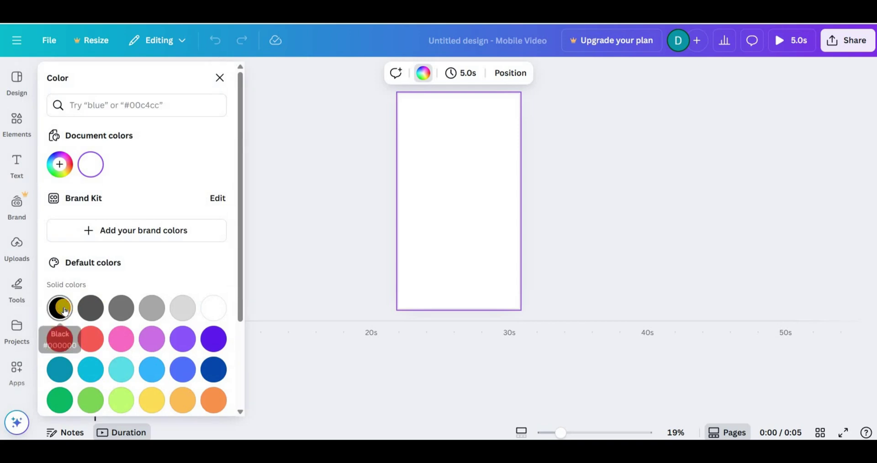
pyautogui.click(64, 311)
# Search the elements for "arrow" and add the thin solid arrow line to the page
pyautogui.click(16, 121)
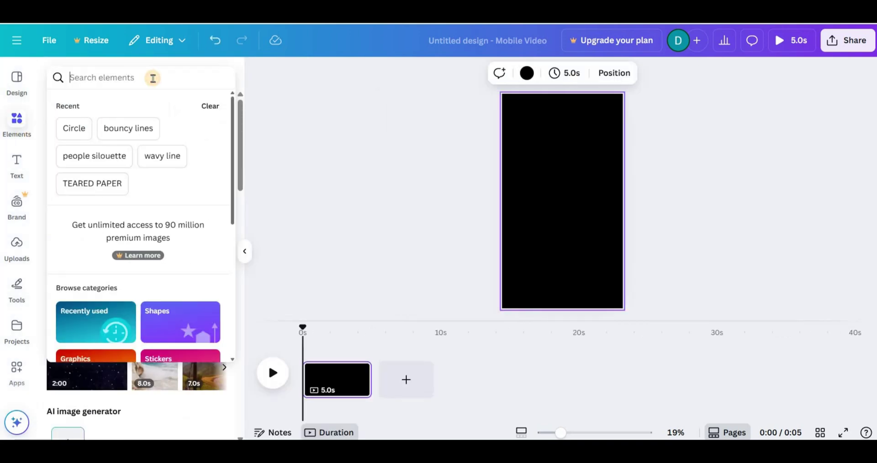
pyautogui.write('arrow')
pyautogui.press('Return')
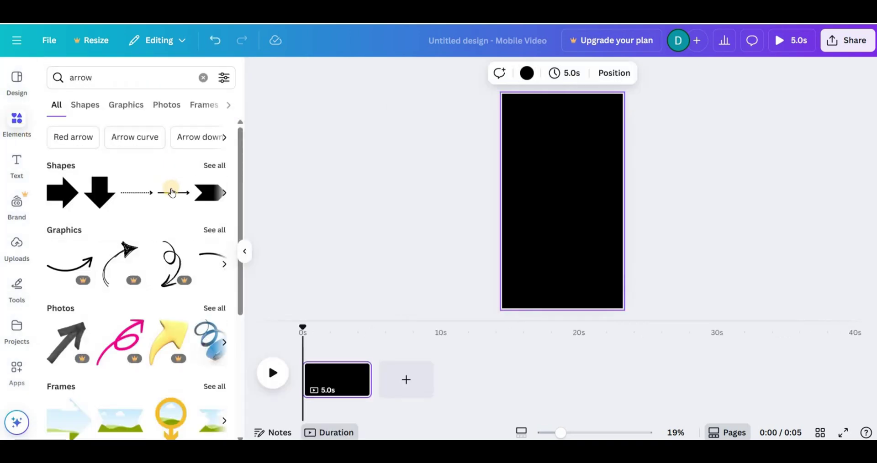
pyautogui.click(171, 193)
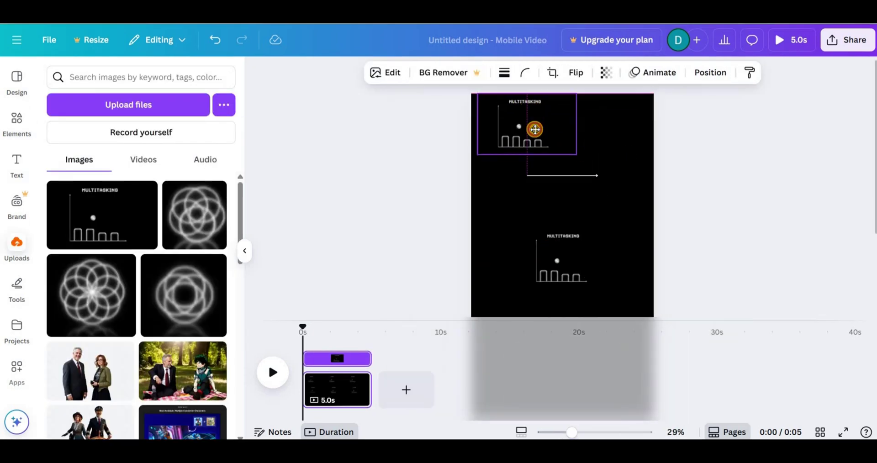
# Move the MULTITASKING reference image to the page's upper part and enlarge it as a tracing guide
pyautogui.moveTo(535, 129); pyautogui.dragTo(528, 129)
pyautogui.moveTo(570, 155); pyautogui.dragTo(668, 204)
pyautogui.click(599, 231)
pyautogui.moveTo(630, 201)
pyautogui.click(521, 244)
# Move the arrow onto the reference graph's horizontal axis and stretch its tail to the axis origin
pyautogui.moveTo(571, 432); pyautogui.dragTo(594, 432)
pyautogui.moveTo(875, 133)
pyautogui.mouseDown()
pyautogui.moveTo(876, 188)
pyautogui.moveTo(875, 146)
pyautogui.mouseUp()
pyautogui.moveTo(604, 253); pyautogui.dragTo(617, 292)
pyautogui.moveTo(490, 294); pyautogui.dragTo(432, 293)
# Duplicate the horizontal axis arrow and place the copy above the graph's bars
pyautogui.click(584, 270)
pyautogui.click(603, 42)
pyautogui.hotkey('ctrl', 'v')
pyautogui.moveTo(640, 300); pyautogui.dragTo(635, 207)
# Rotate the copied arrow to -90° and place it on the reference graph's vertical axis
pyautogui.click(653, 73)
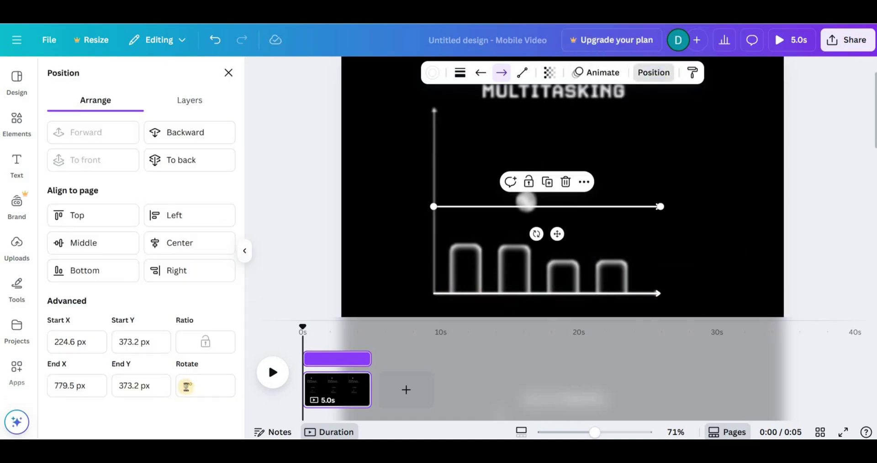
pyautogui.click(185, 387)
pyautogui.write('90')
pyautogui.press('Return')
pyautogui.moveTo(545, 250); pyautogui.dragTo(394, 224)
pyautogui.click(180, 386)
pyautogui.write('-')
pyautogui.press('Return')
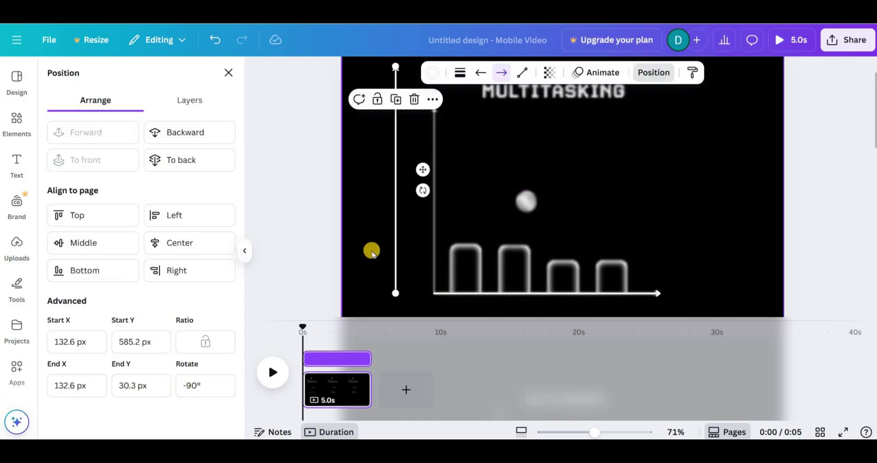
pyautogui.moveTo(372, 253); pyautogui.dragTo(432, 249)
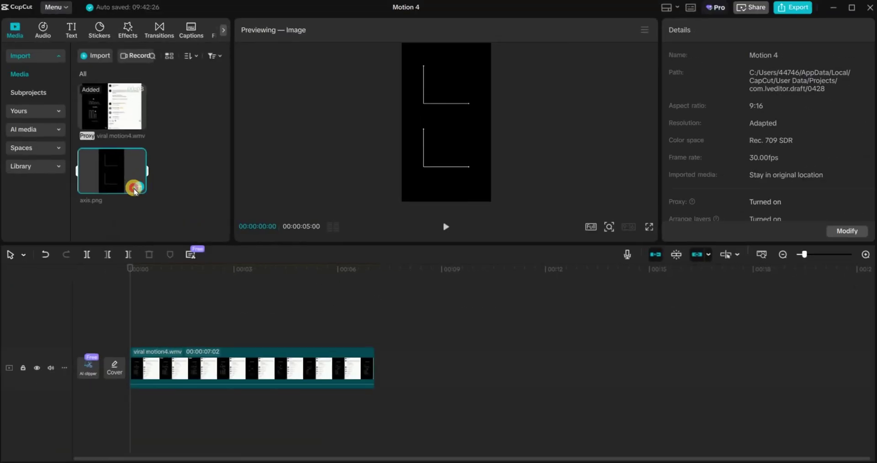
# In CapCut's Motion 4 project, add axis.png above the reference clip and extend it to 7 seconds
pyautogui.moveTo(133, 188); pyautogui.dragTo(127, 328)
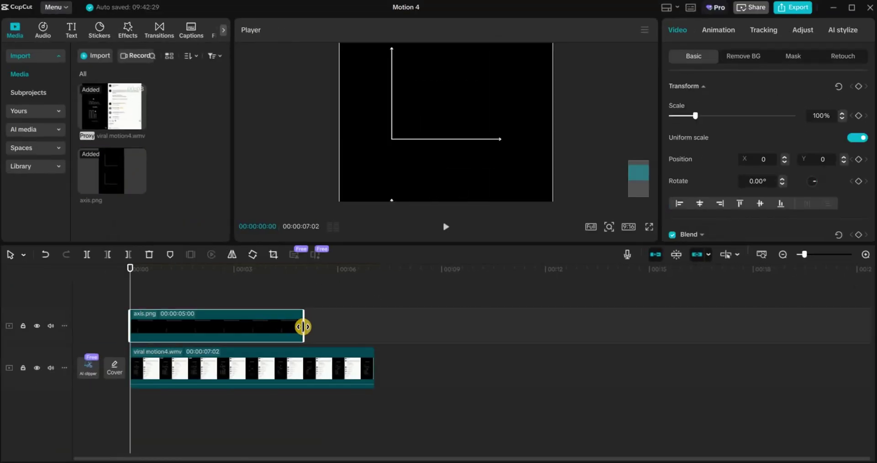
pyautogui.moveTo(303, 326); pyautogui.dragTo(372, 326)
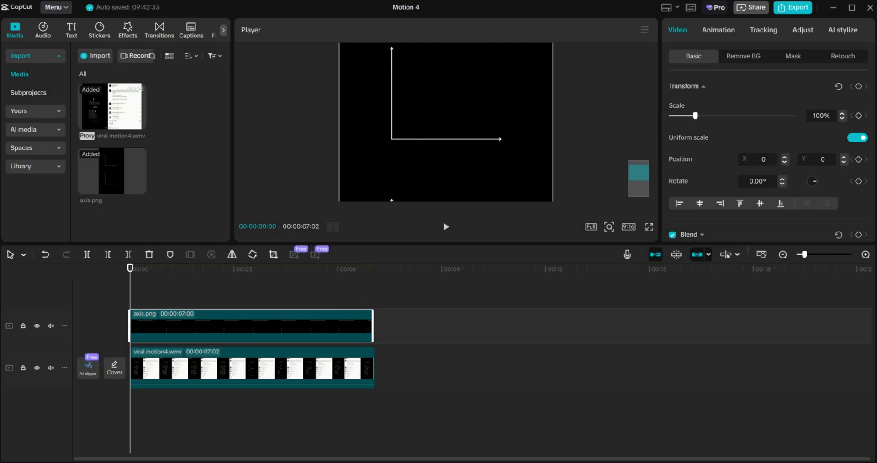
# Lower axis.png's opacity to 52% and align its upper axes with the MULTITASKING graph in the reference
pyautogui.scroll(-5, 871, 129)
pyautogui.click(700, 102)
pyautogui.moveTo(750, 153); pyautogui.dragTo(734, 155)
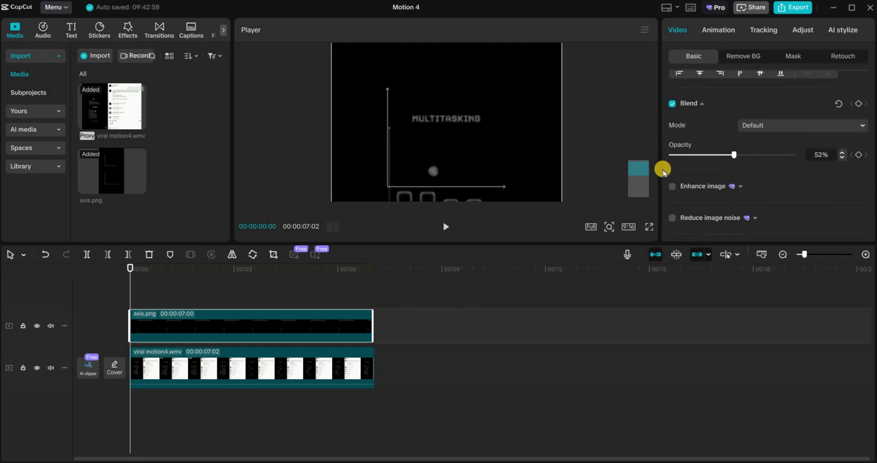
pyautogui.moveTo(461, 169); pyautogui.dragTo(465, 153)
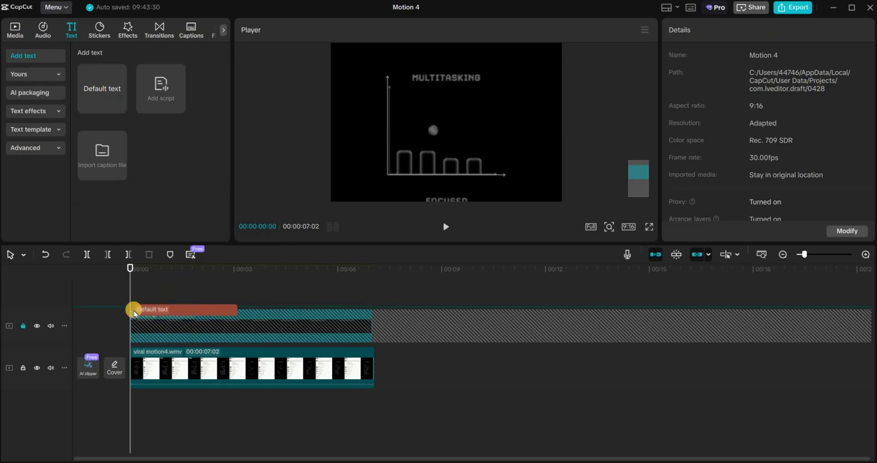
# Add a default text clip above axis.png and change its text to MULTITASKING
pyautogui.click(168, 309)
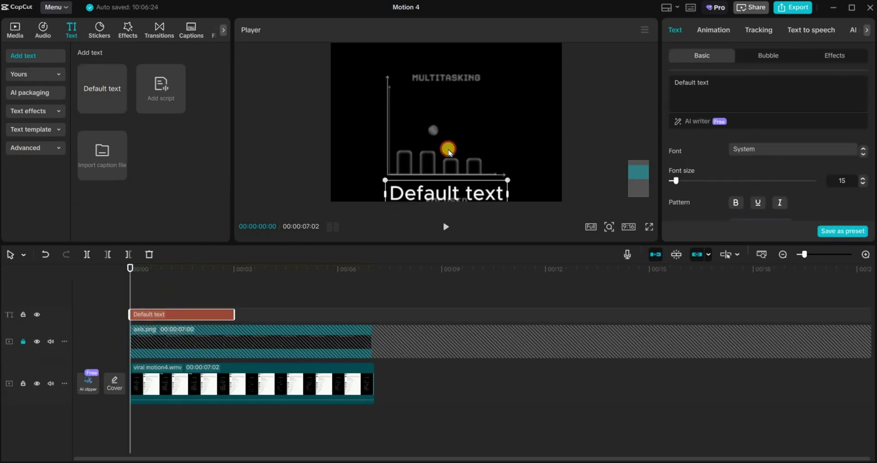
pyautogui.moveTo(449, 152); pyautogui.dragTo(448, 109)
pyautogui.tripleClick(668, 85)
pyautogui.write('MULTI')
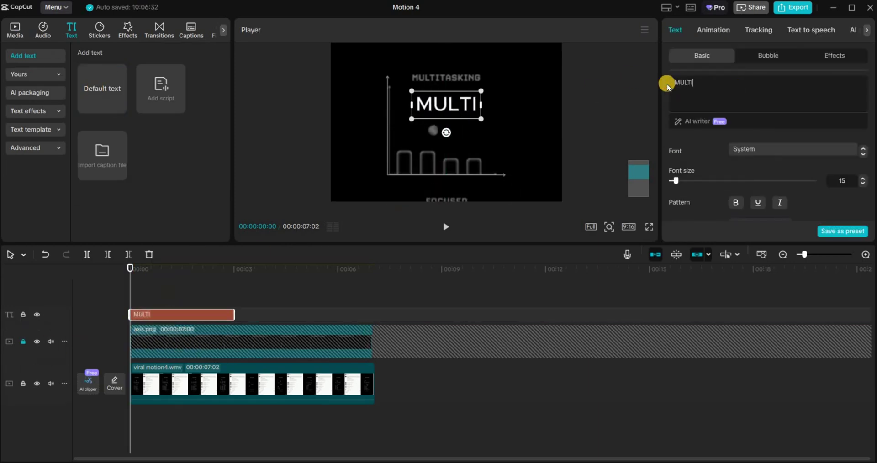
pyautogui.write('TASKING')
# Scale and align the MULTITASKING text over the reference title, extend it to axis.png's end and lock its track
pyautogui.moveTo(502, 102); pyautogui.dragTo(459, 111)
pyautogui.moveTo(454, 109); pyautogui.dragTo(458, 78)
pyautogui.moveTo(483, 70); pyautogui.dragTo(475, 72)
pyautogui.moveTo(234, 314); pyautogui.dragTo(371, 315)
pyautogui.click(24, 314)
# Add a second text clip containing "I", spanning the axis clip's length, and enlarge it beside the graph's bars
pyautogui.moveTo(95, 94); pyautogui.dragTo(95, 94)
pyautogui.moveTo(95, 94); pyautogui.dragTo(125, 304)
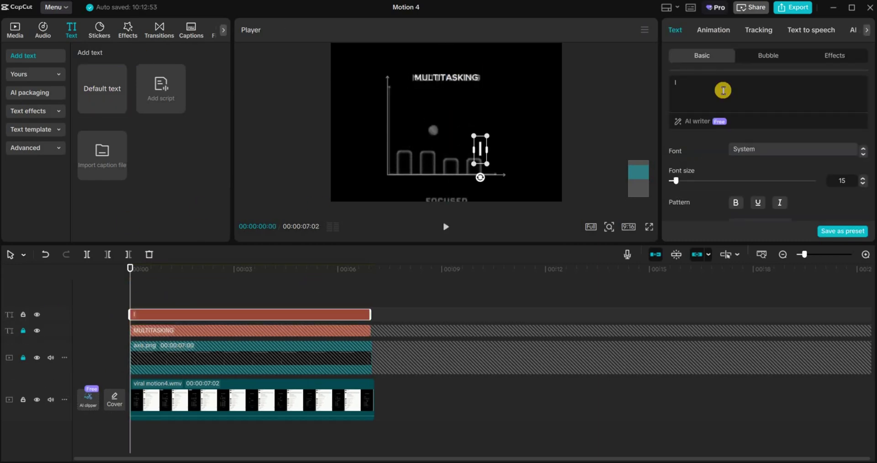
pyautogui.moveTo(487, 136); pyautogui.dragTo(519, 102)
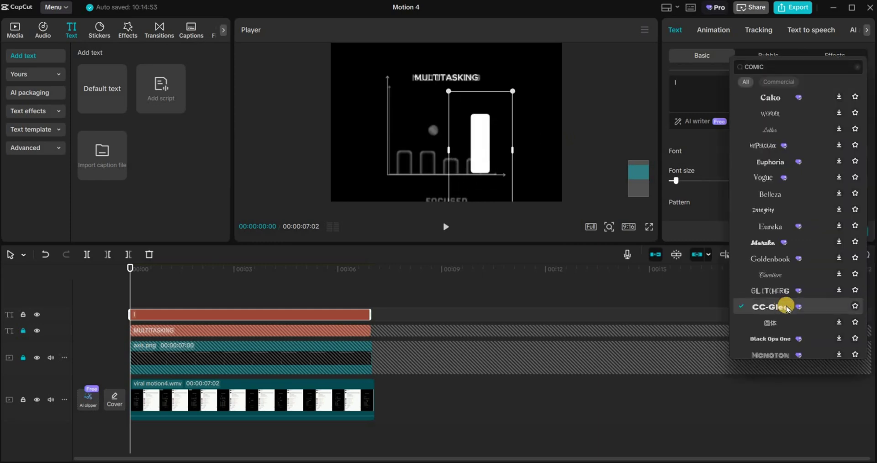
# Add a white stroke with thickness 40 around the bar-shaped "I" text
pyautogui.click(697, 162)
pyautogui.moveTo(872, 103)
pyautogui.mouseDown()
pyautogui.moveTo(873, 185)
pyautogui.moveTo(868, 118)
pyautogui.mouseUp()
pyautogui.click(671, 142)
pyautogui.click(772, 165)
pyautogui.click(703, 180)
pyautogui.click(810, 156)
# Change the fill color of the "I" bar text to bright green
pyautogui.click(750, 138)
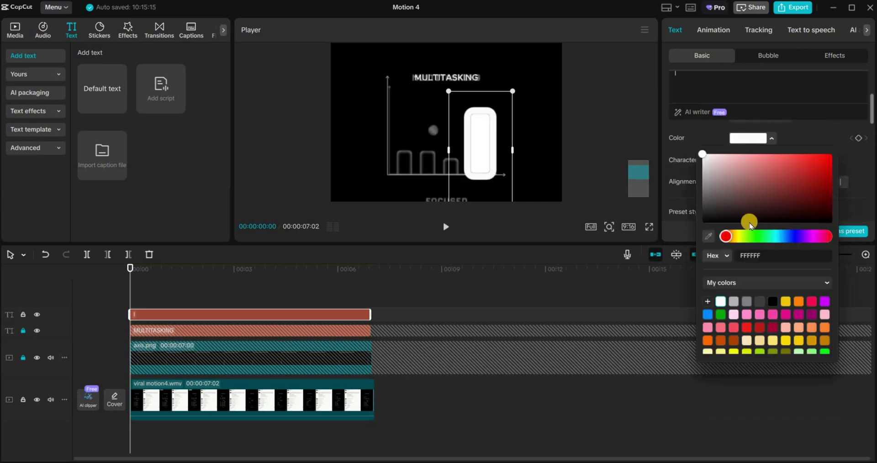
pyautogui.click(756, 236)
pyautogui.click(828, 156)
pyautogui.click(800, 111)
# Try to convert the bar text into a compound clip and remove its green fill with Chroma key
pyautogui.click(280, 315)
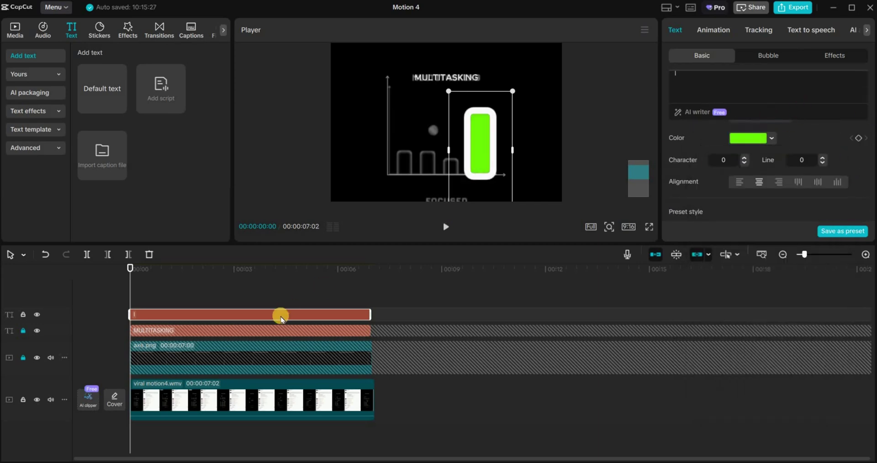
pyautogui.rightClick(278, 318)
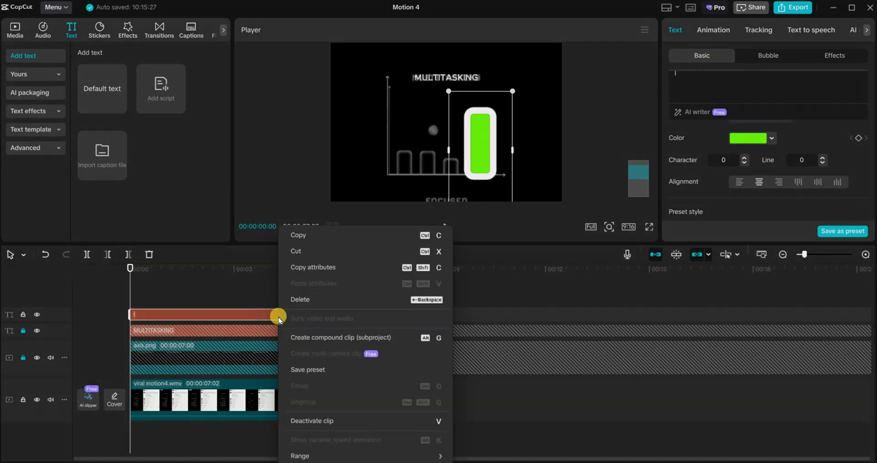
pyautogui.click(307, 336)
pyautogui.click(706, 29)
pyautogui.click(740, 55)
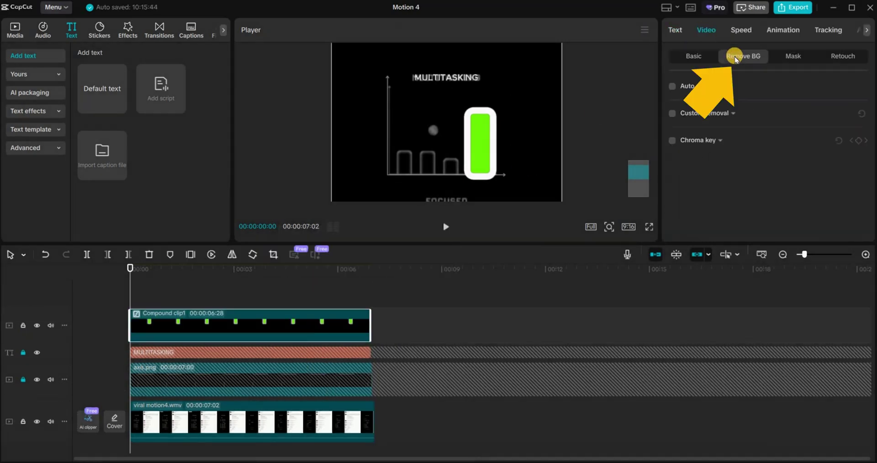
pyautogui.click(672, 141)
pyautogui.click(713, 160)
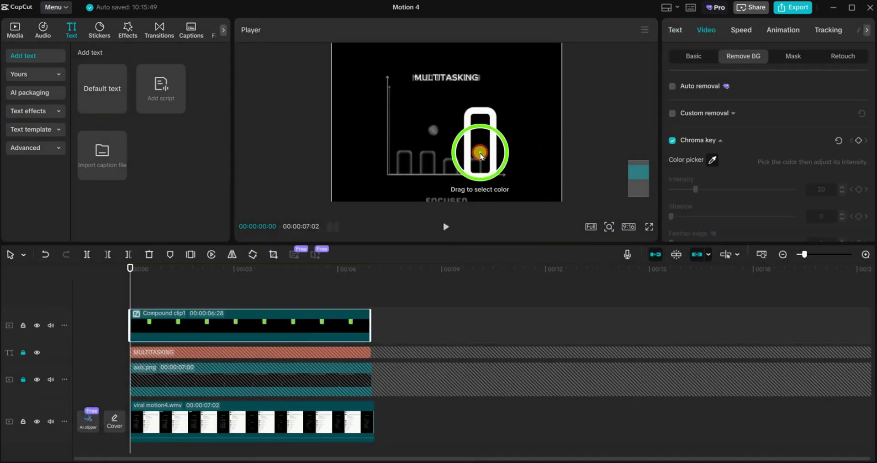
pyautogui.click(479, 152)
# Undo the Chroma key and the bar text's compound clip
pyautogui.hotkey('ctrl', 'z')
pyautogui.hotkey('ctrl', 'z')
pyautogui.hotkey('ctrl', 'z')
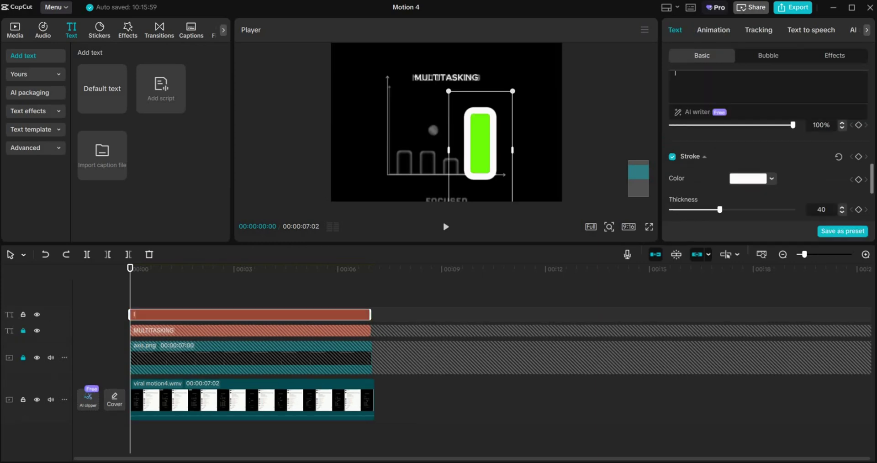
# Set the bar text's stroke thickness to 20 and convert it into a compound clip
pyautogui.scroll(-1, 717, 187)
pyautogui.moveTo(717, 189); pyautogui.dragTo(695, 195)
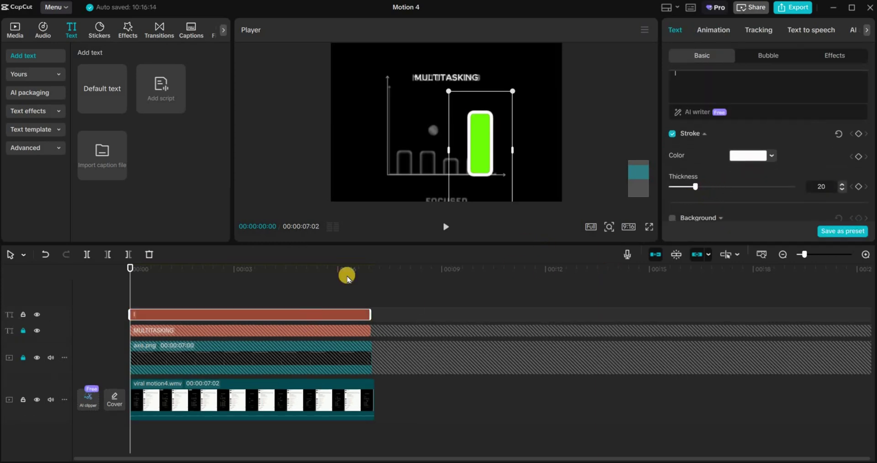
pyautogui.rightClick(304, 315)
pyautogui.click(327, 333)
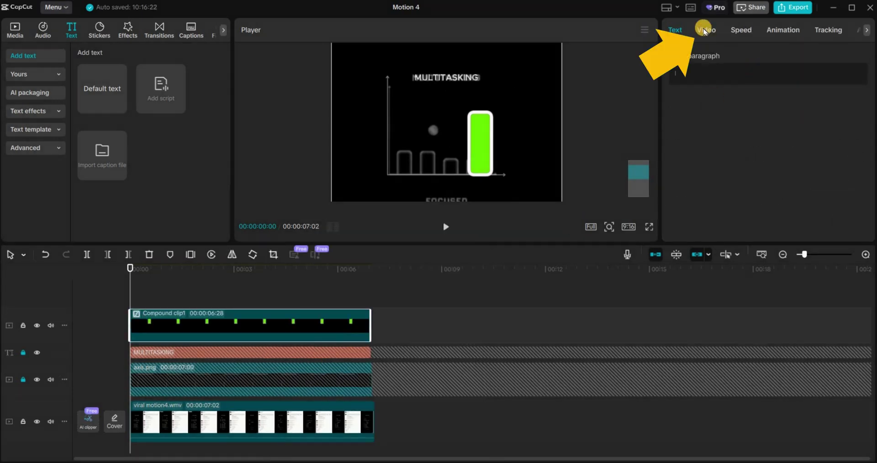
# Key out the bar's green fill and apply a Split mask with its line near the horizontal axis
pyautogui.click(706, 30)
pyautogui.click(793, 56)
pyautogui.click(688, 105)
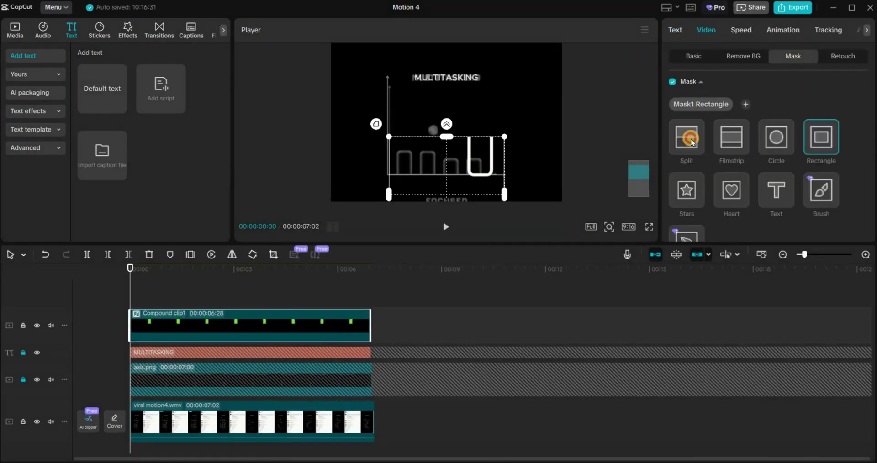
pyautogui.moveTo(454, 196); pyautogui.dragTo(457, 171)
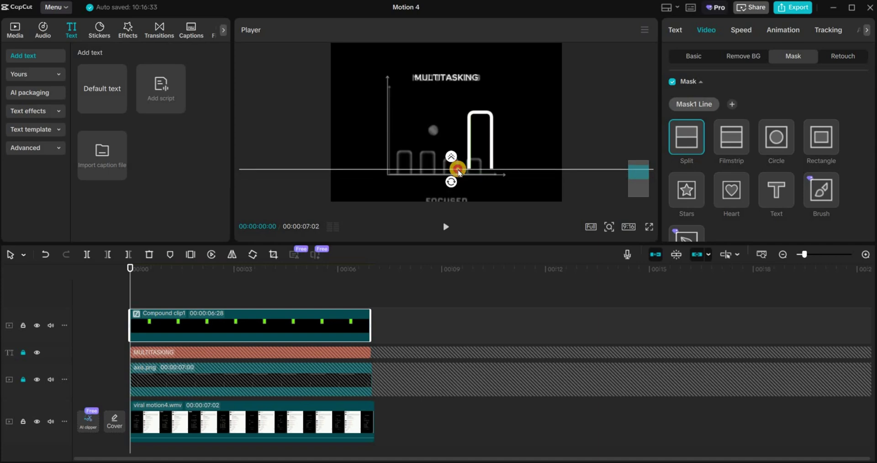
# Move the white bar outline over to the first bar of the MULTITASKING graph
pyautogui.moveTo(474, 142); pyautogui.dragTo(397, 150)
pyautogui.click(608, 227)
pyautogui.moveTo(605, 246); pyautogui.dragTo(587, 249)
# Crop the compound clip tightly around the green bar
pyautogui.click(273, 255)
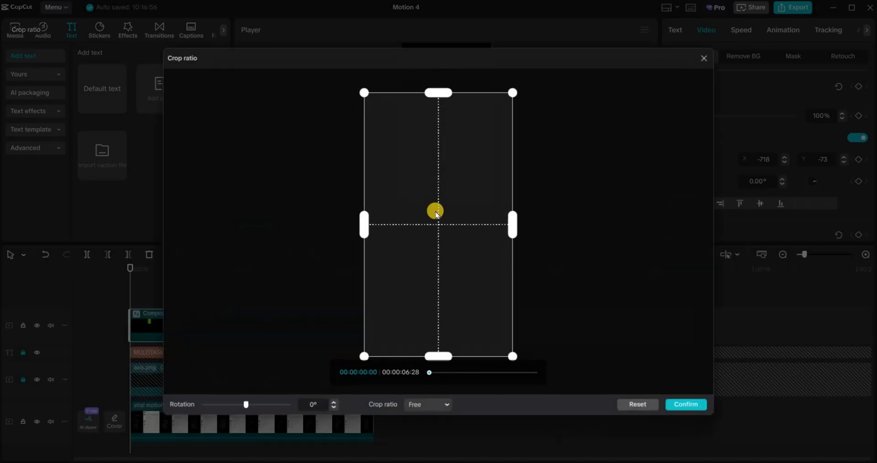
pyautogui.moveTo(438, 357); pyautogui.dragTo(439, 164)
pyautogui.moveTo(507, 193); pyautogui.dragTo(478, 196)
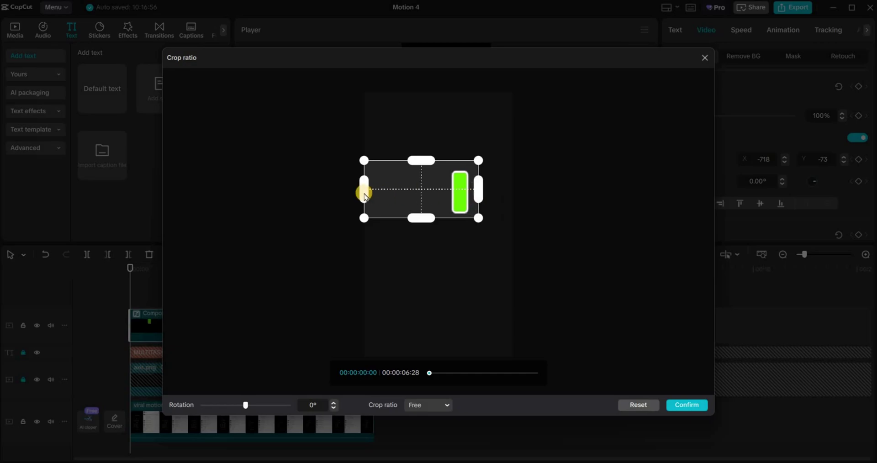
pyautogui.moveTo(365, 196); pyautogui.dragTo(459, 198)
pyautogui.click(669, 409)
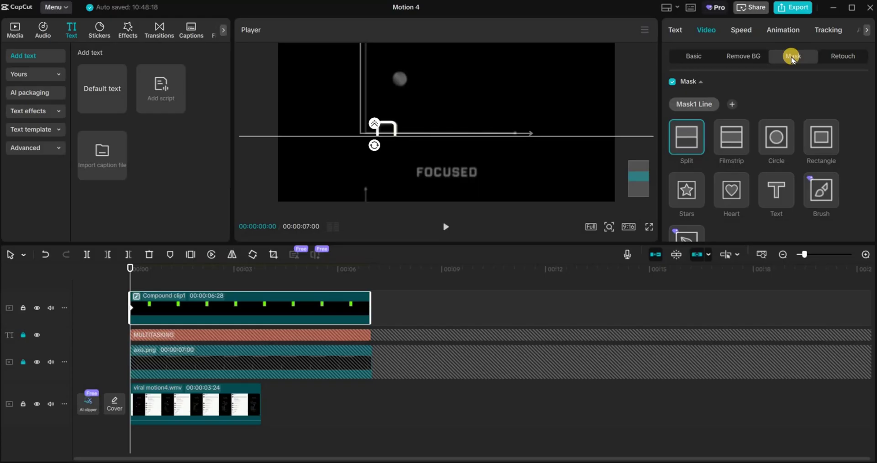
# Align the bar's Split mask line with the horizontal axis and add a mask settings keyframe at 3 seconds
pyautogui.click(555, 121)
pyautogui.moveTo(404, 140); pyautogui.dragTo(404, 137)
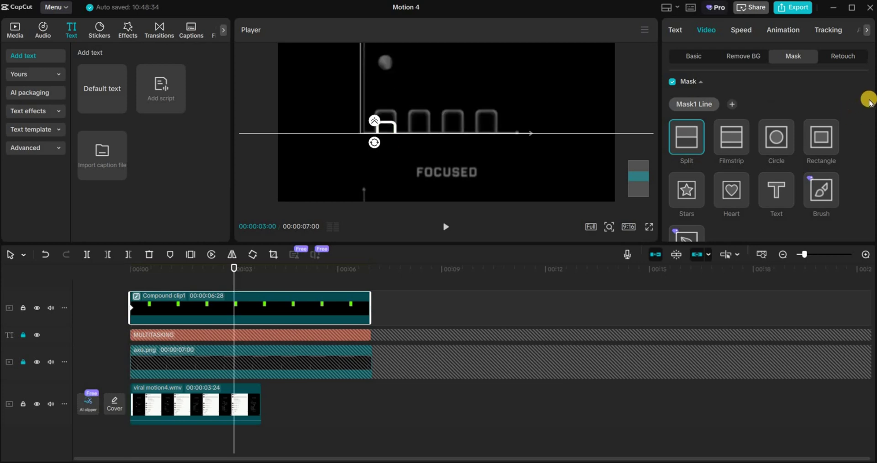
pyautogui.scroll(-5, 872, 150)
pyautogui.click(859, 177)
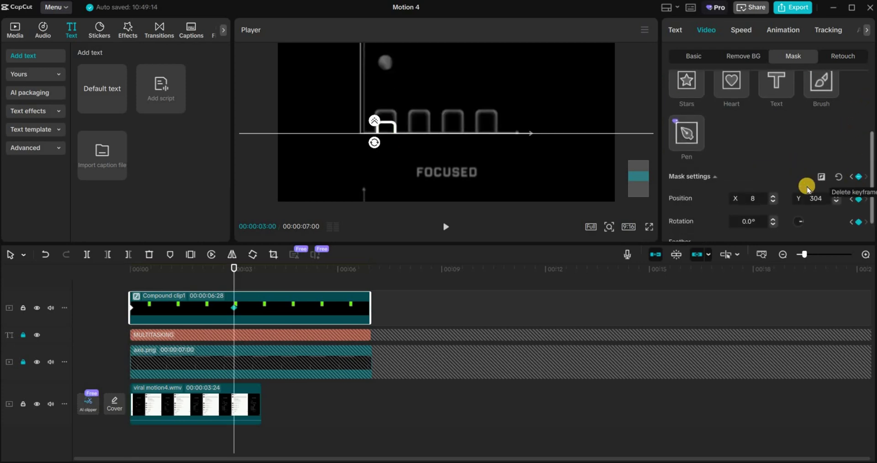
# Add a Transform keyframe at 3 seconds and raise the bar to match the first reference bar's height
pyautogui.click(694, 56)
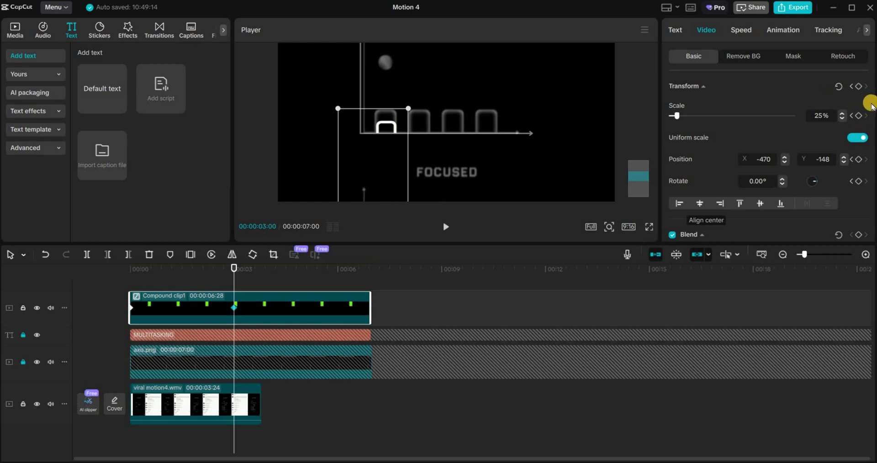
pyautogui.click(861, 85)
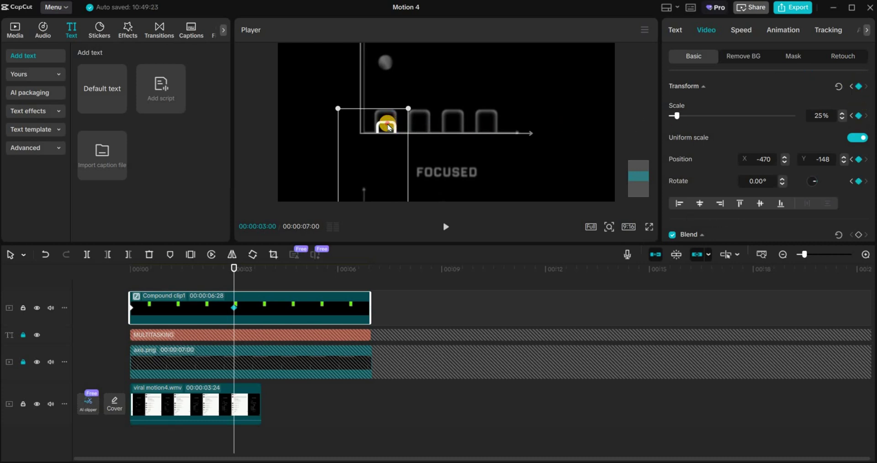
pyautogui.moveTo(389, 127); pyautogui.dragTo(387, 115)
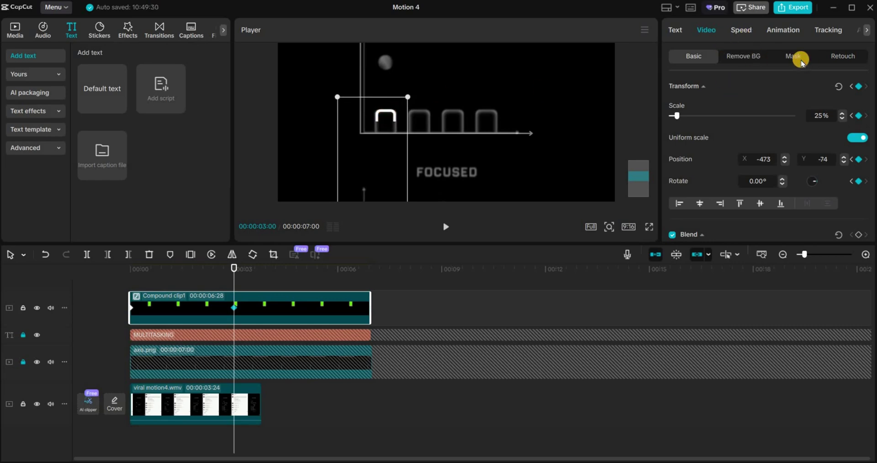
# Move the Split mask line down onto the graph's horizontal axis at the 3-second keyframe
pyautogui.click(800, 61)
pyautogui.scroll(-3, 873, 153)
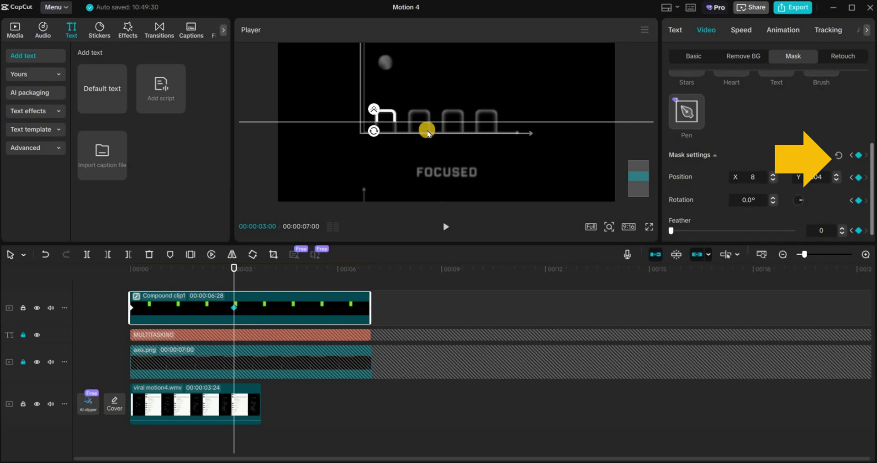
pyautogui.moveTo(415, 122); pyautogui.dragTo(417, 134)
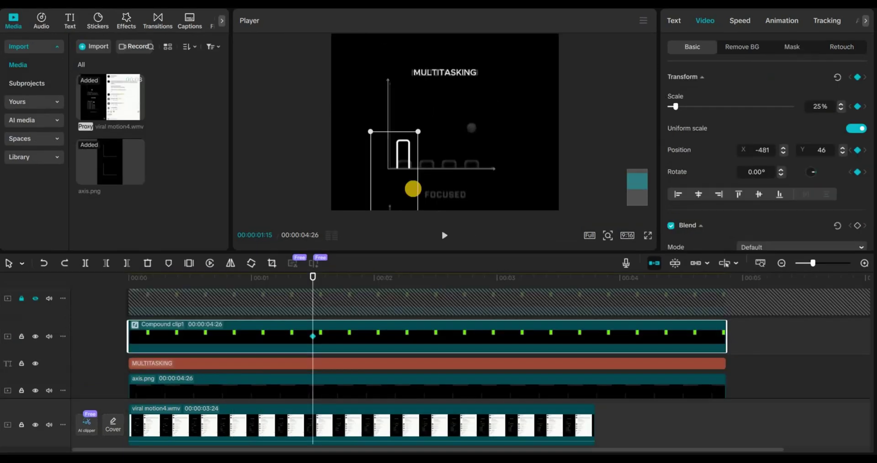
# Add a Transform keyframe at 00:00:01:14 by lowering the bar to the first reference bar's height, about X -469, Y -152
pyautogui.moveTo(312, 274); pyautogui.dragTo(310, 302)
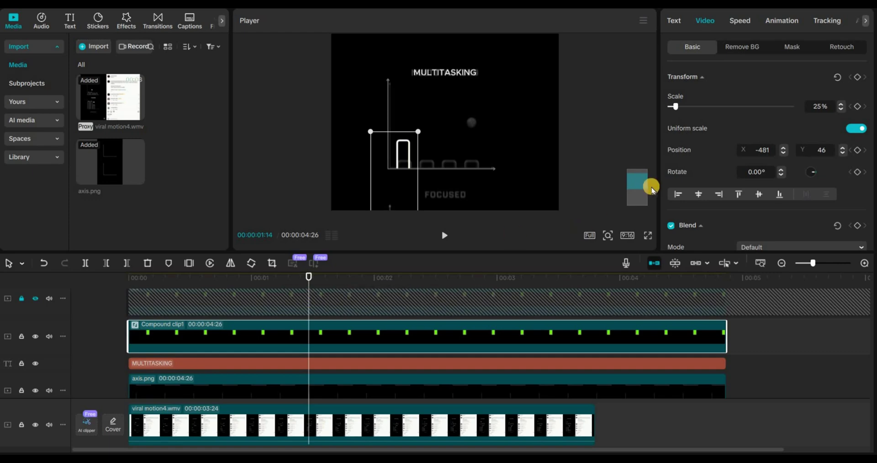
pyautogui.moveTo(360, 252); pyautogui.dragTo(379, 292)
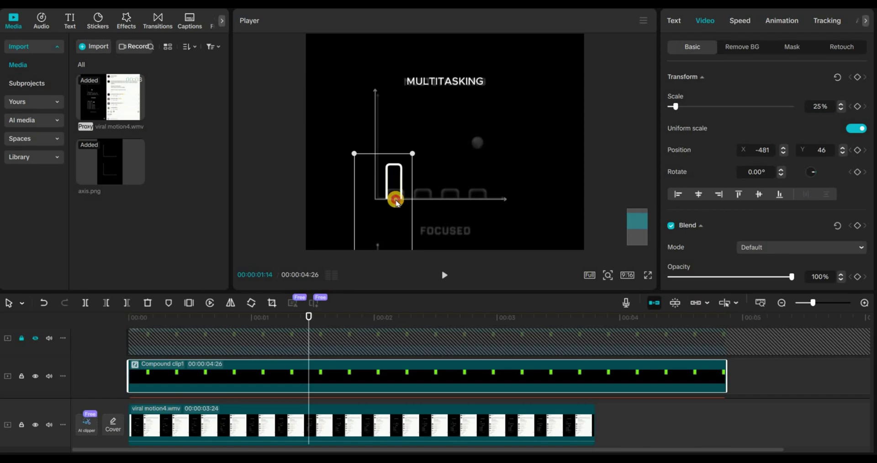
pyautogui.moveTo(397, 219); pyautogui.dragTo(397, 205)
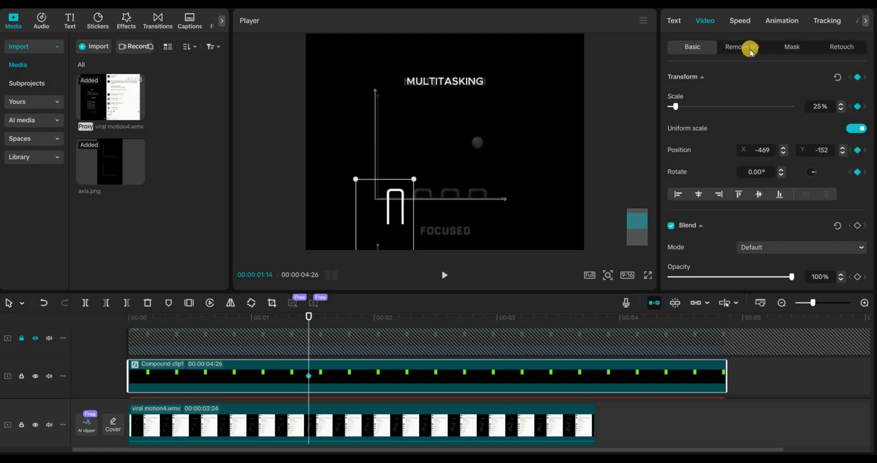
# Raise the bar's Split mask line onto the graph's horizontal axis at 00:00:01:14
pyautogui.click(792, 46)
pyautogui.scroll(-2, 872, 139)
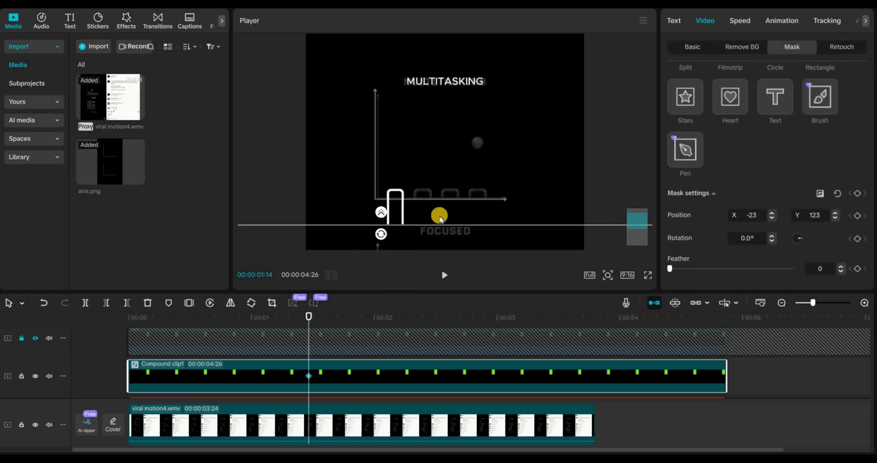
pyautogui.moveTo(418, 214); pyautogui.dragTo(417, 199)
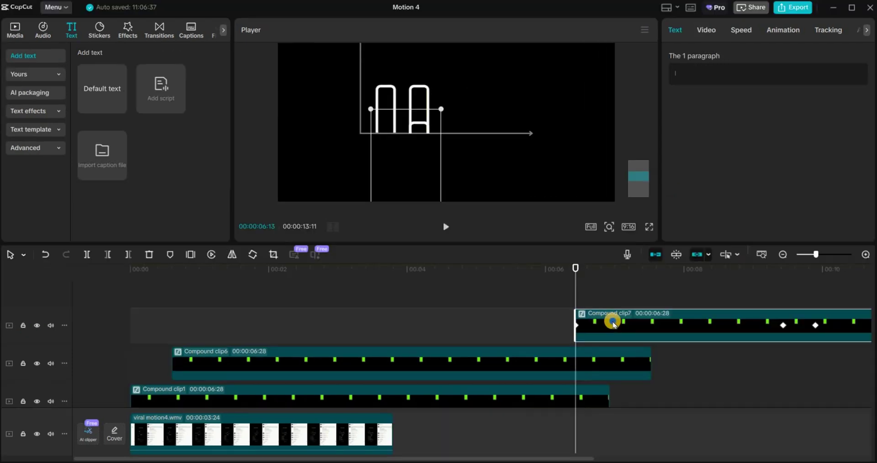
# Shift the duplicated Compound clip7 to start at 00:00:01:10 and align its bar over the third reference bar
pyautogui.moveTo(612, 319); pyautogui.dragTo(246, 316)
pyautogui.moveTo(182, 269); pyautogui.dragTo(222, 290)
pyautogui.click(232, 315)
pyautogui.moveTo(415, 127); pyautogui.dragTo(449, 122)
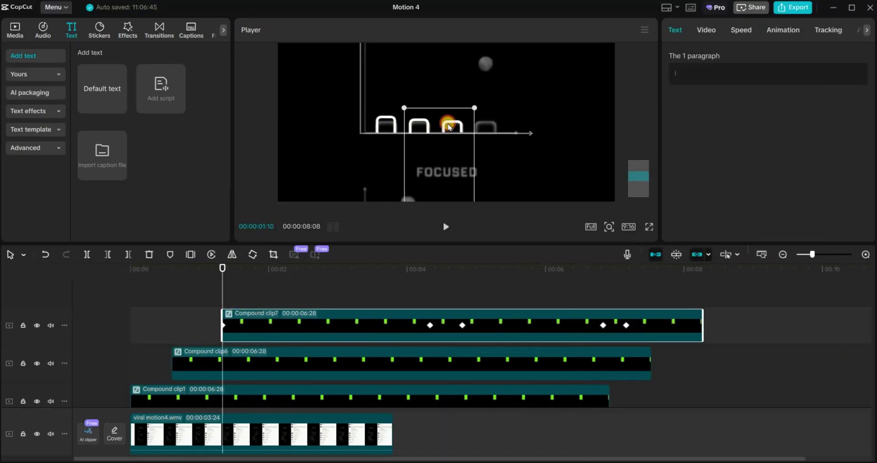
pyautogui.click(423, 319)
pyautogui.click(431, 269)
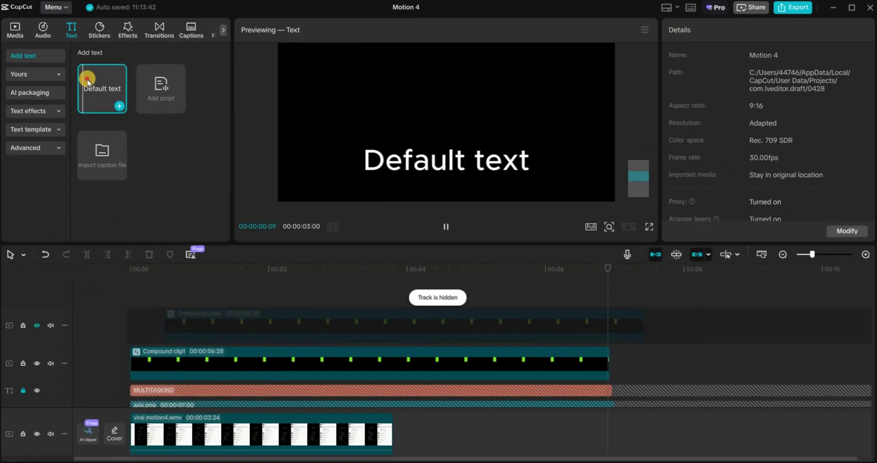
# Add a text clip at the start containing only a period and position the dot over the reference ball at 00:00:00:29
pyautogui.moveTo(102, 89); pyautogui.dragTo(117, 289)
pyautogui.moveTo(722, 81); pyautogui.dragTo(665, 68)
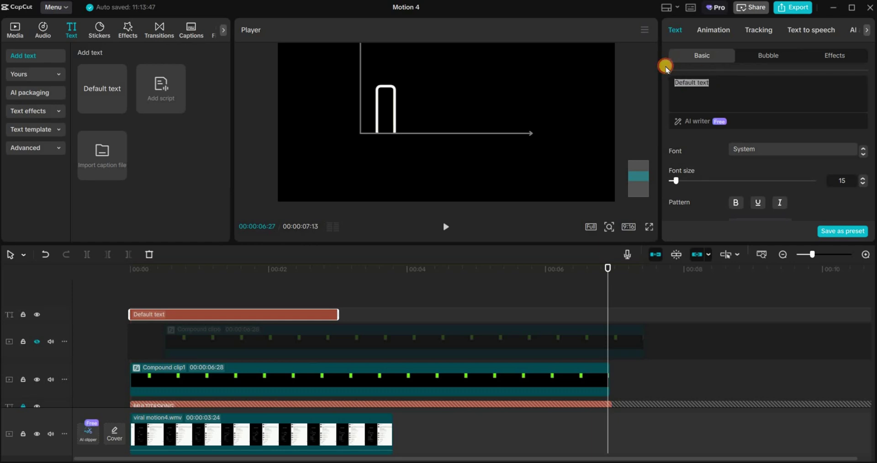
pyautogui.press('BackSpace')
pyautogui.click(197, 275)
pyautogui.moveTo(456, 167); pyautogui.dragTo(469, 120)
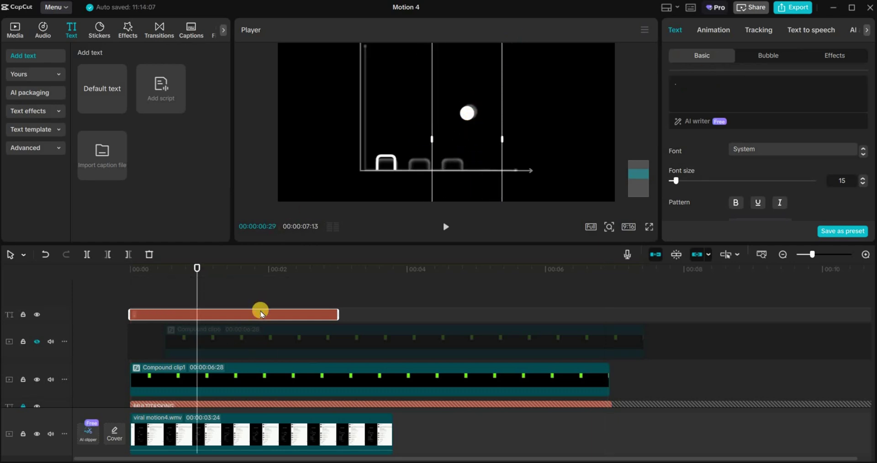
# Extend the dot's text clip to the end of the bar clip and turn it into a compound clip
pyautogui.moveTo(338, 314); pyautogui.dragTo(608, 343)
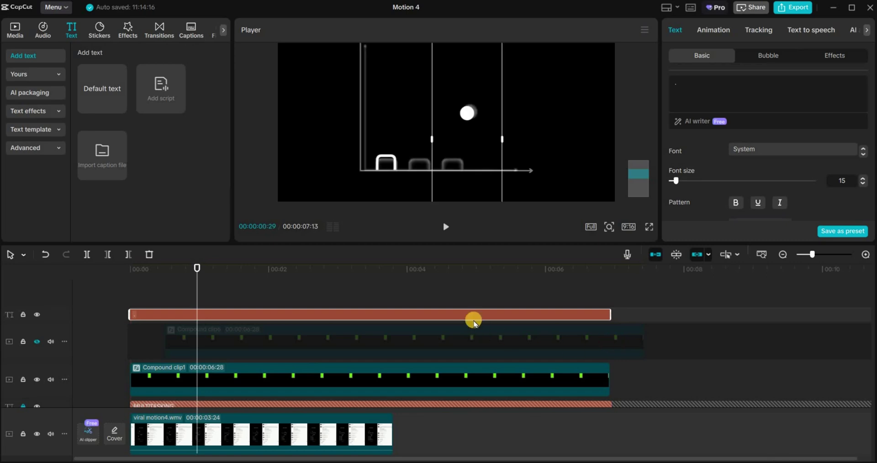
pyautogui.rightClick(474, 318)
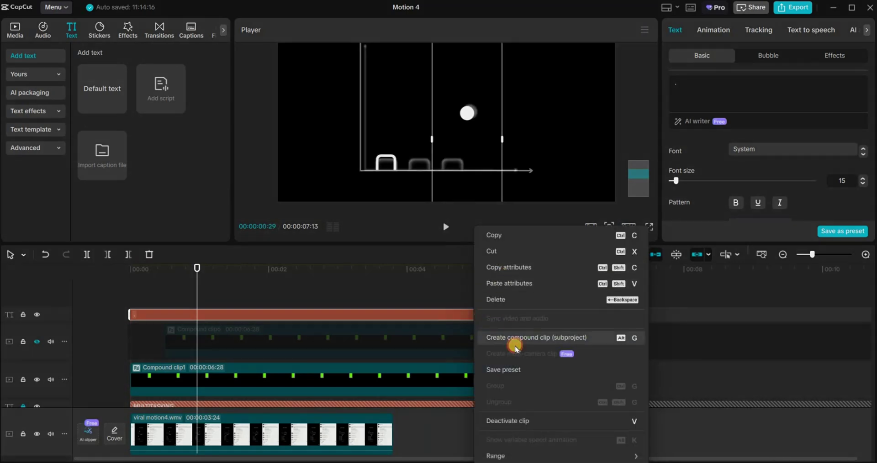
pyautogui.click(512, 338)
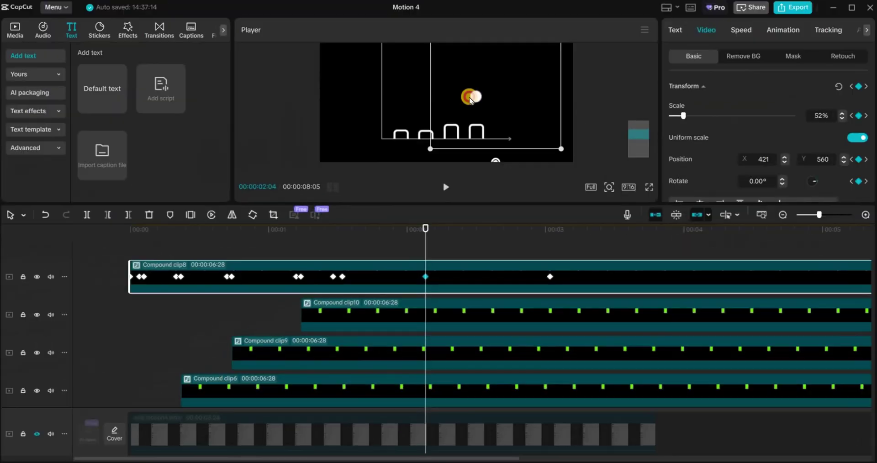
# Move the ball clip's keyframe back to 00:00:02:00 and try shifting the ball above the third bar
pyautogui.click(475, 100)
pyautogui.moveTo(418, 276); pyautogui.dragTo(407, 276)
pyautogui.click(407, 229)
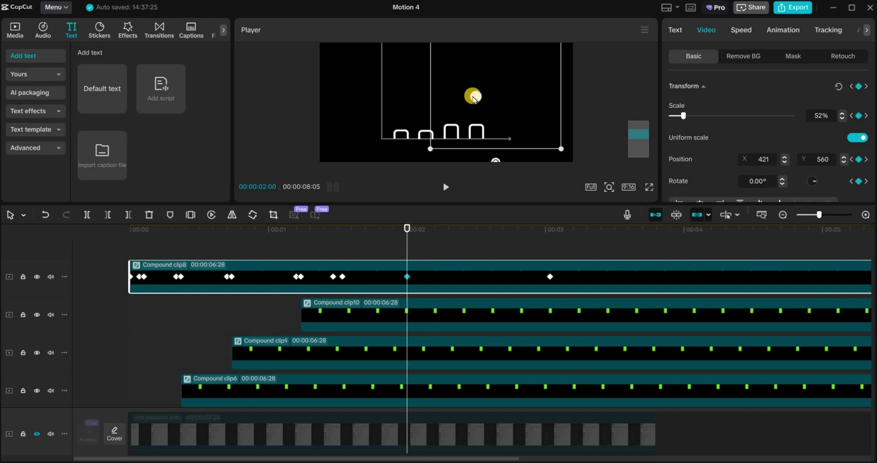
pyautogui.moveTo(472, 95); pyautogui.dragTo(450, 94)
pyautogui.hotkey('ctrl', 'z')
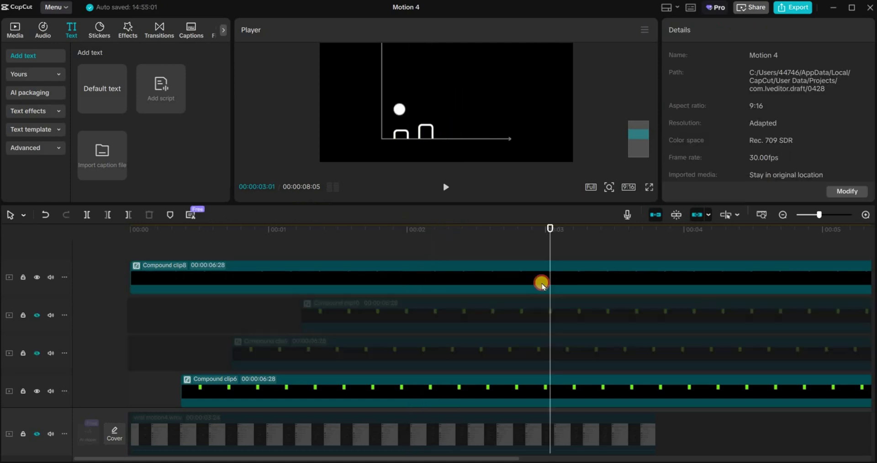
# Set the ball's Y position to 400 at the 00:00:03:01 keyframe in Compound clip8
pyautogui.click(540, 283)
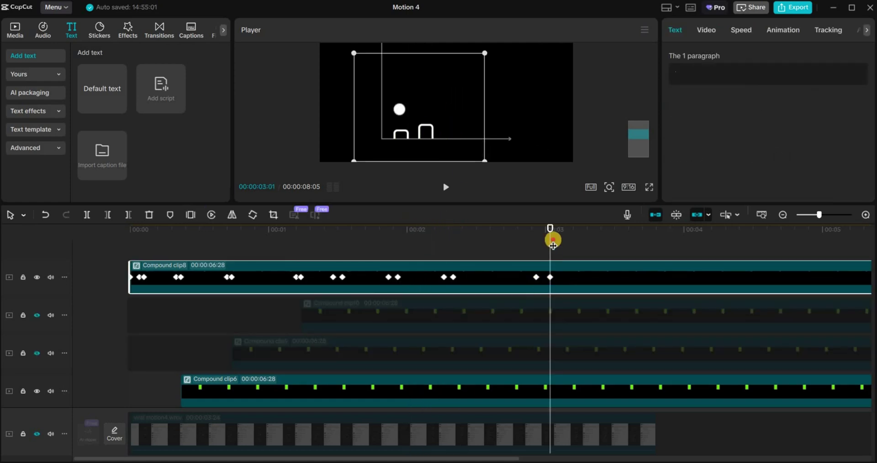
pyautogui.moveTo(552, 245)
pyautogui.mouseDown()
pyautogui.moveTo(537, 245)
pyautogui.moveTo(559, 245)
pyautogui.moveTo(550, 246)
pyautogui.mouseUp()
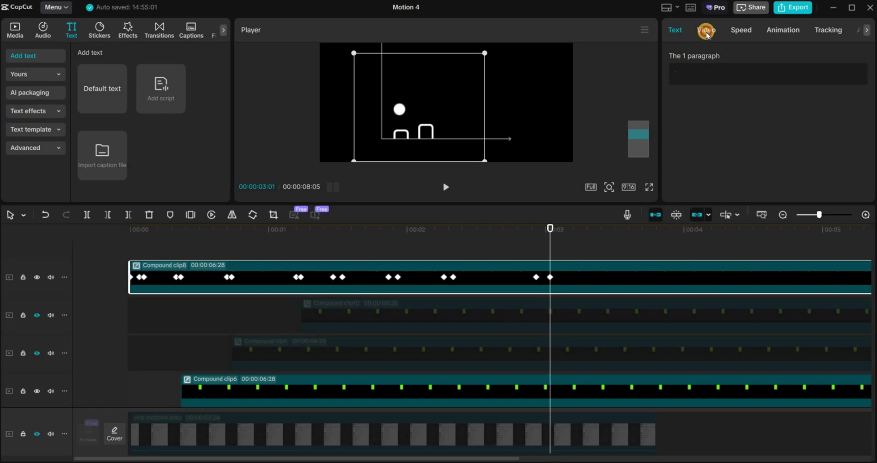
pyautogui.click(706, 29)
pyautogui.click(693, 55)
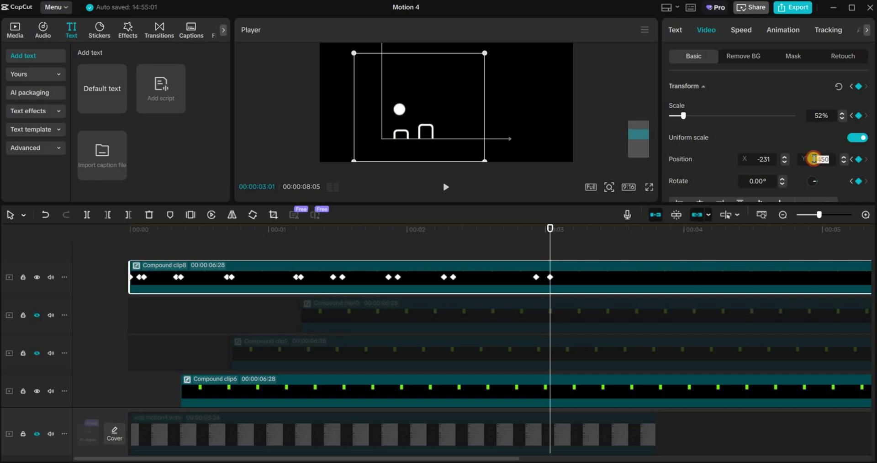
pyautogui.press('Return')
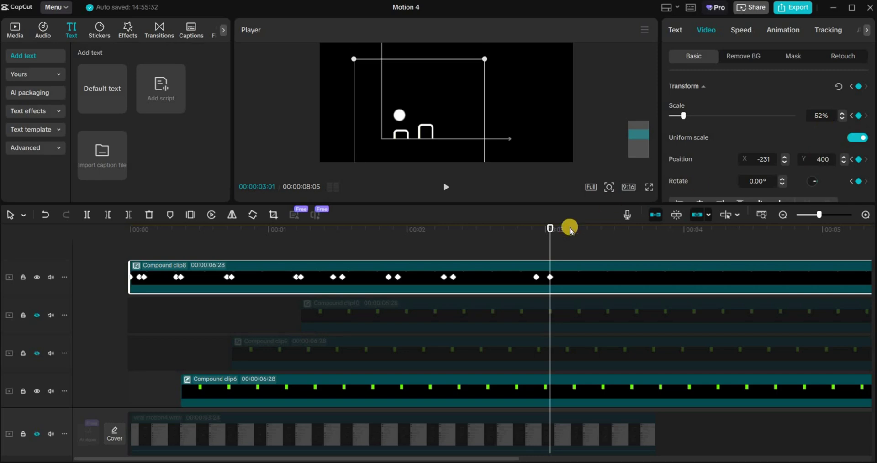
pyautogui.click(592, 230)
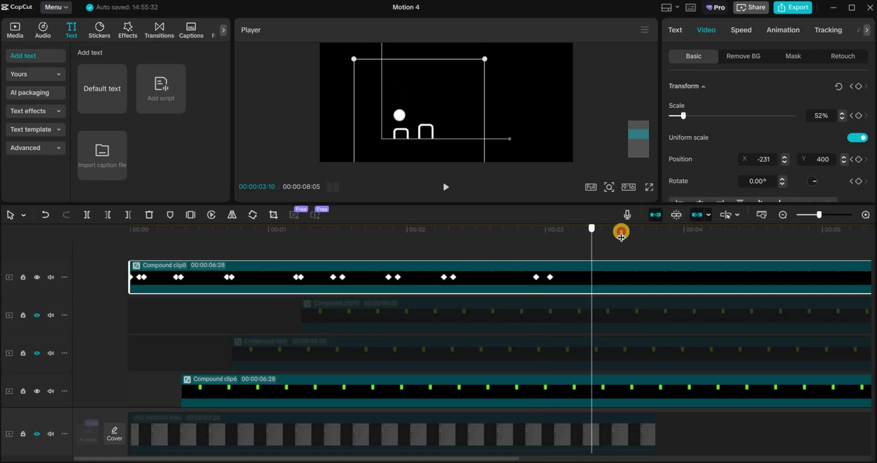
pyautogui.click(621, 233)
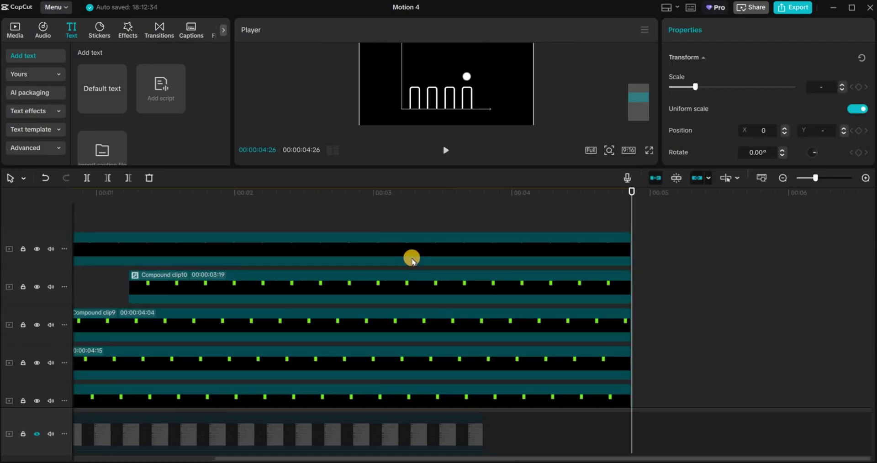
# Show the variable speed animation graph for the ball's compound clip
pyautogui.click(412, 259)
pyautogui.rightClick(412, 258)
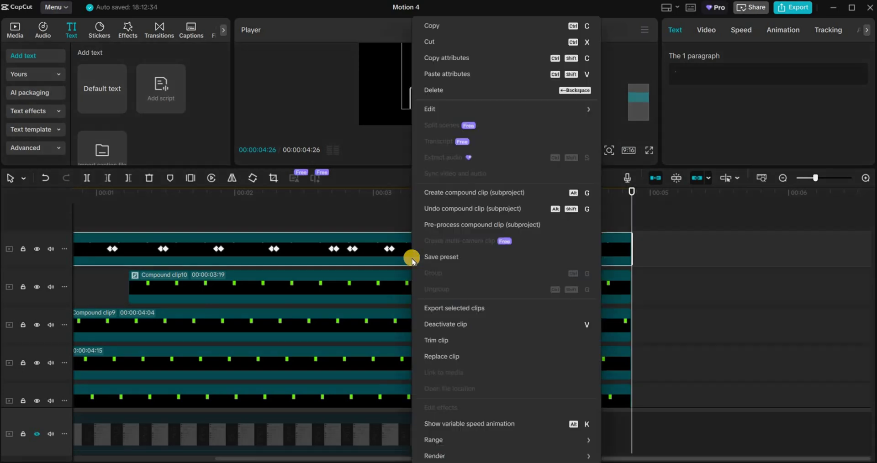
pyautogui.click(446, 423)
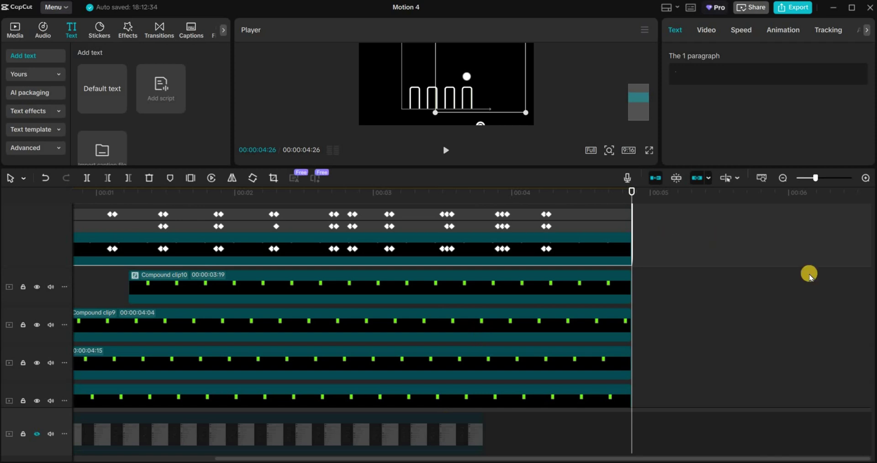
pyautogui.moveTo(868, 311)
pyautogui.scroll(4, 872, 233)
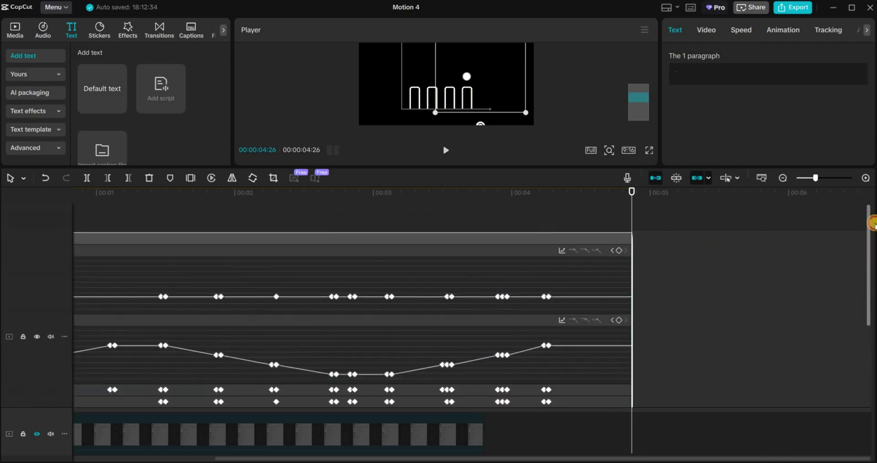
# Apply curved easing to the first keyframes of the ball's X position graph
pyautogui.click(140, 317)
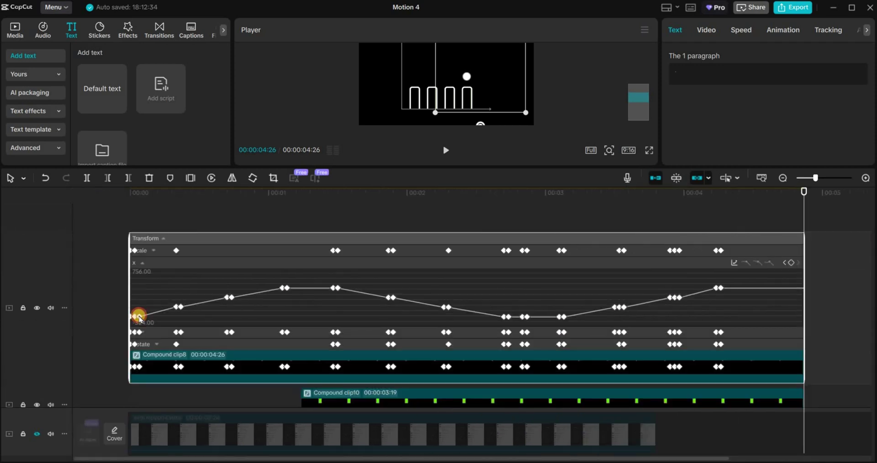
pyautogui.click(684, 341)
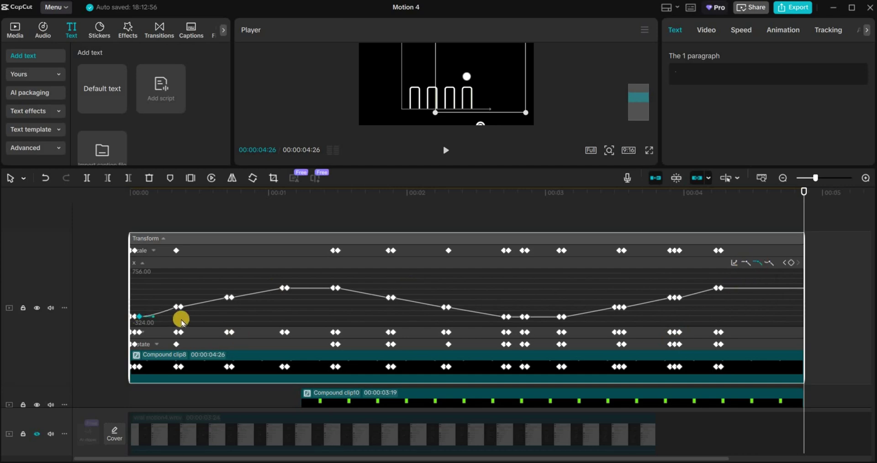
pyautogui.click(865, 178)
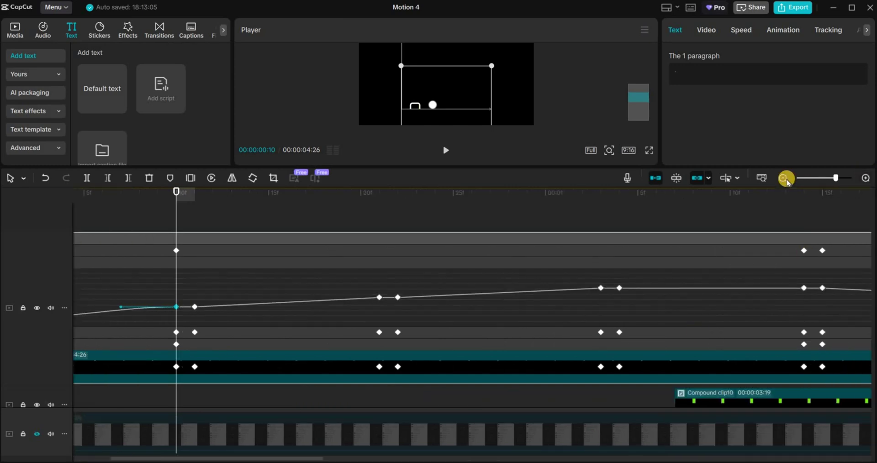
pyautogui.moveTo(150, 306); pyautogui.dragTo(182, 293)
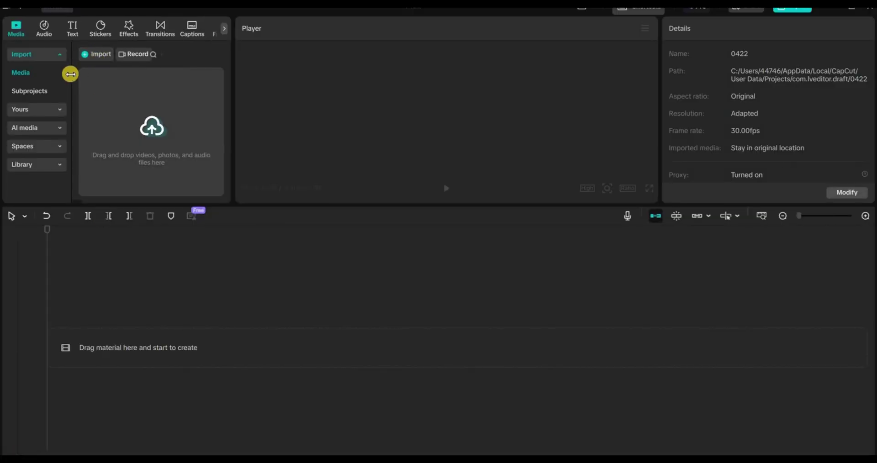
# Import viral motion1.wmv into the empty project and place it on the timeline
pyautogui.click(97, 53)
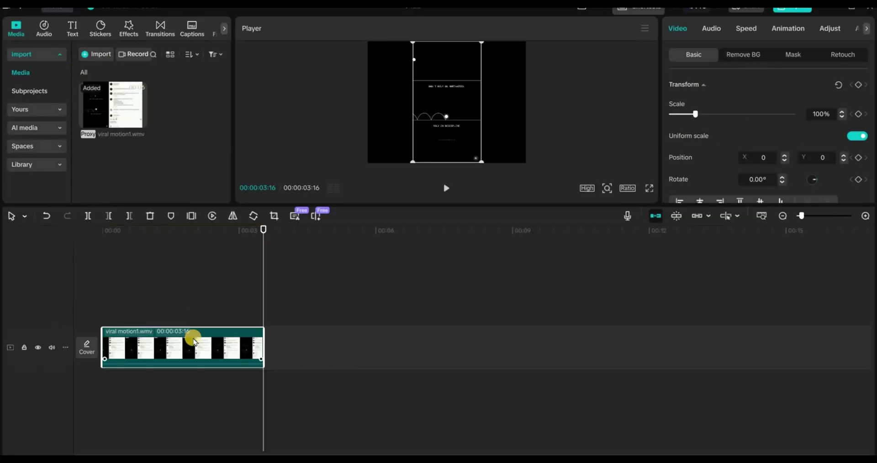
pyautogui.moveTo(174, 235); pyautogui.dragTo(219, 235)
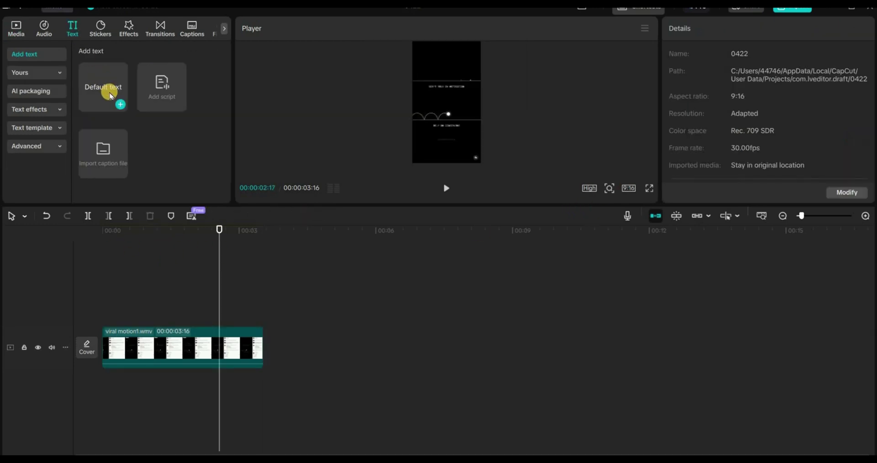
# Add a text clip spanning the whole video and replace its text with a long row of hyphens
pyautogui.moveTo(110, 95); pyautogui.dragTo(97, 315)
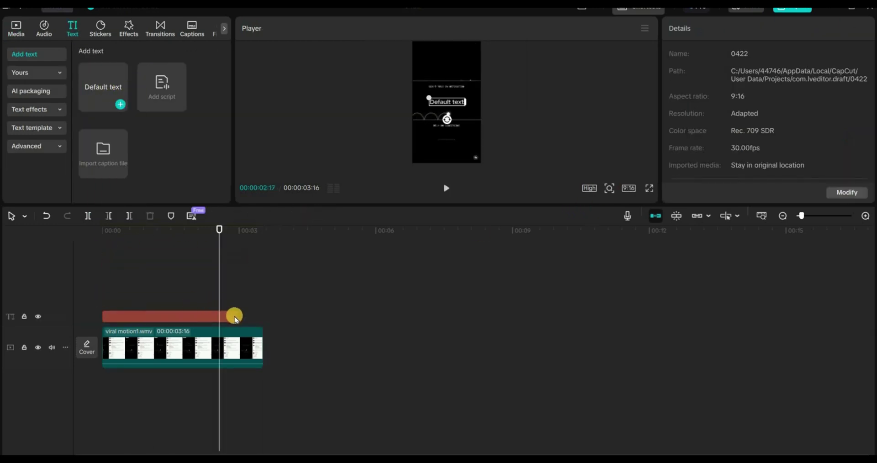
pyautogui.moveTo(238, 316); pyautogui.dragTo(264, 316)
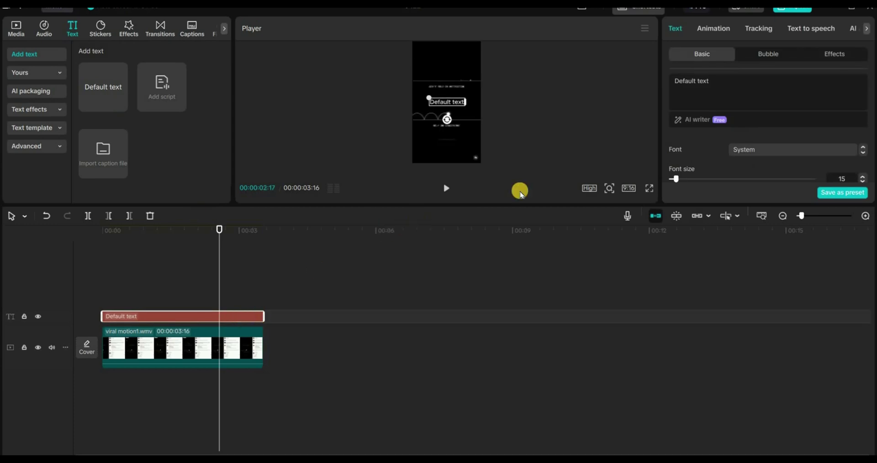
pyautogui.write('----------------------------------------------------------------------------------------------------------------------------------')
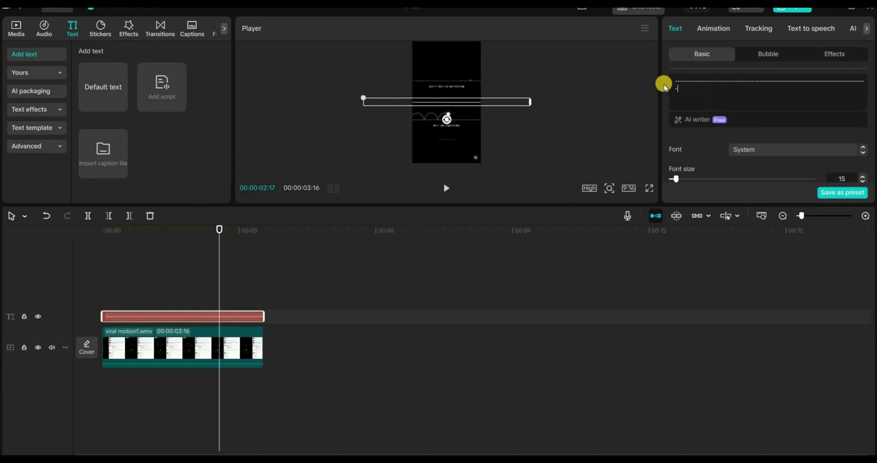
# Position the hyphen line over the upper reference line above "DON'T RELY ON MOTIVATION" in an enlarged preview
pyautogui.scroll(-3, 739, 141)
pyautogui.click(743, 141)
pyautogui.click(609, 188)
pyautogui.moveTo(586, 208); pyautogui.dragTo(614, 208)
pyautogui.moveTo(638, 144); pyautogui.dragTo(638, 137)
pyautogui.moveTo(446, 162); pyautogui.dragTo(441, 106)
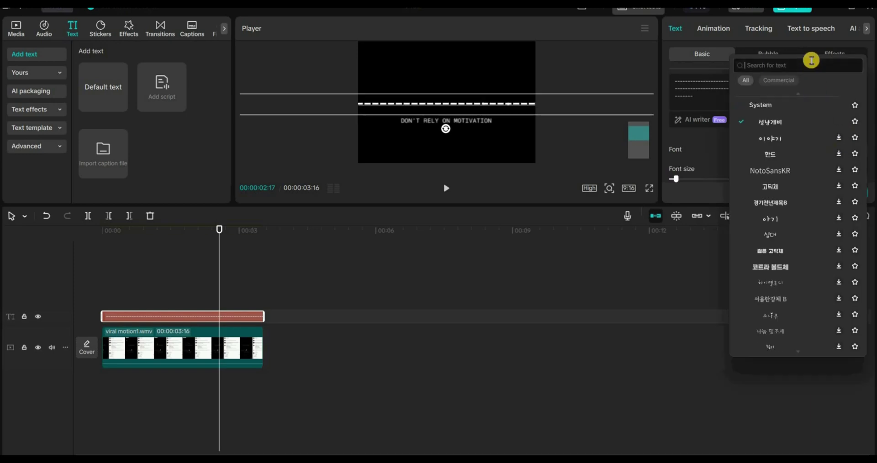
# Search the fonts for "manier", apply the light Manier font to the hyphen line and reduce its scale
pyautogui.press('Return')
pyautogui.click(777, 148)
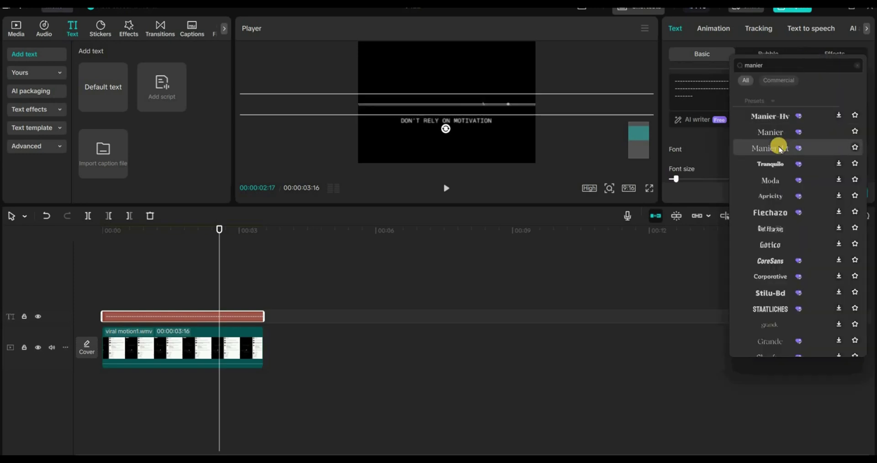
pyautogui.moveTo(869, 97); pyautogui.dragTo(870, 130)
pyautogui.moveTo(695, 144)
pyautogui.mouseDown()
pyautogui.moveTo(679, 145)
pyautogui.moveTo(680, 152)
pyautogui.mouseUp()
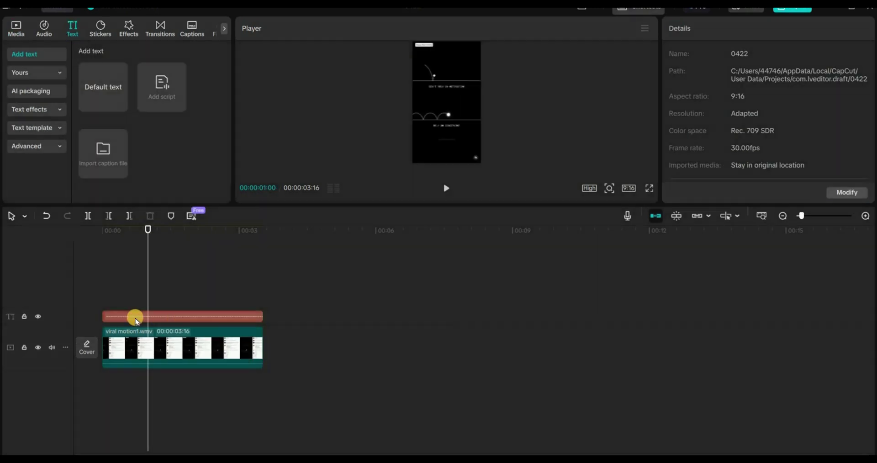
# Duplicate the hyphen line clip and align the copy with the lower reference line above "RELY ON DISCIPLINE"
pyautogui.rightClick(136, 318)
pyautogui.click(178, 234)
pyautogui.hotkey('ctrl', 'v')
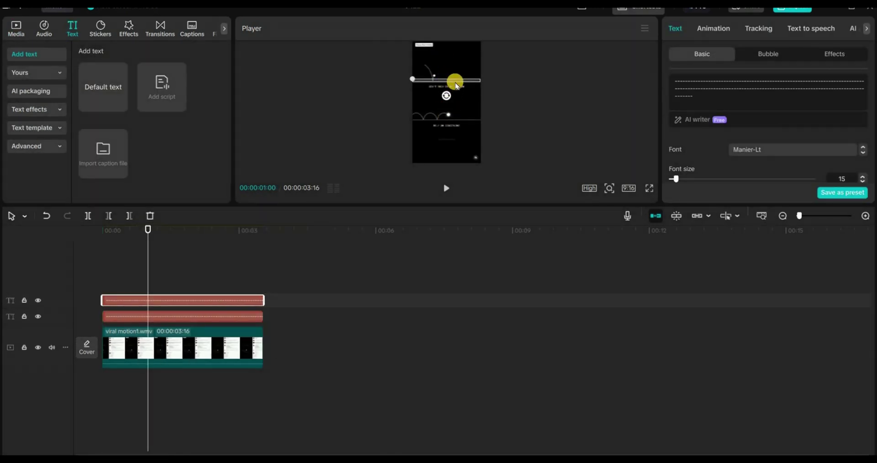
pyautogui.click(456, 85)
pyautogui.click(462, 80)
pyautogui.moveTo(462, 80); pyautogui.dragTo(459, 120)
pyautogui.click(610, 188)
pyautogui.moveTo(595, 208); pyautogui.dragTo(616, 208)
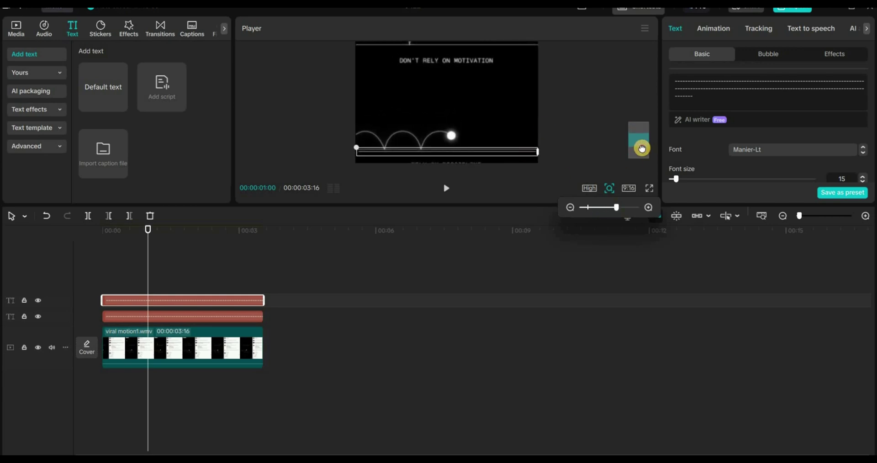
pyautogui.moveTo(641, 148); pyautogui.dragTo(642, 154)
pyautogui.scroll(-5, 859, 114)
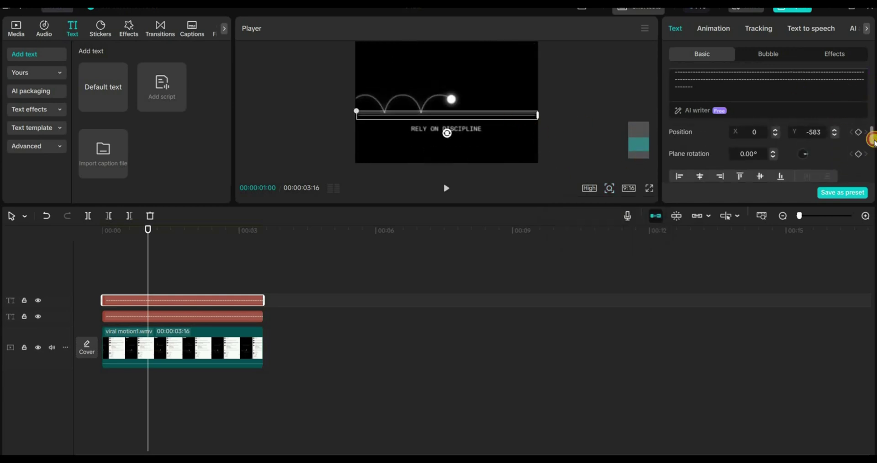
pyautogui.moveTo(834, 134); pyautogui.dragTo(567, 219)
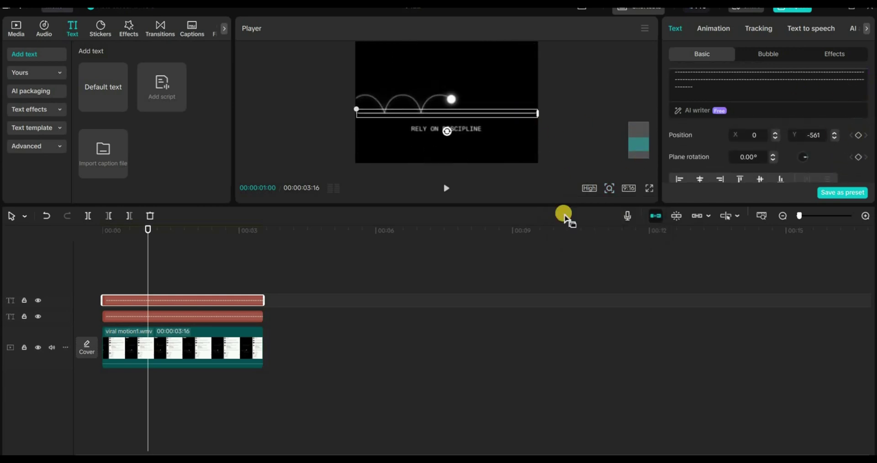
# Convert each of the two hyphen line clips into its own compound clip and lock both tracks
pyautogui.hotkey('alt', 'g')
pyautogui.click(24, 306)
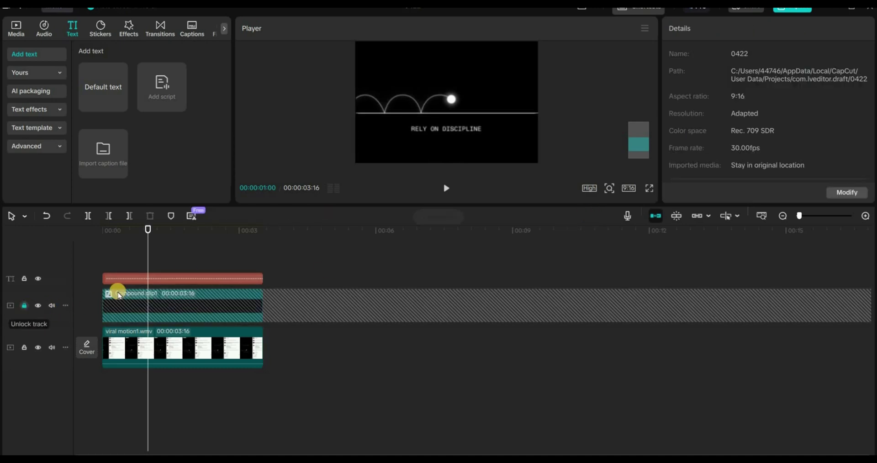
pyautogui.rightClick(189, 277)
pyautogui.click(216, 336)
pyautogui.click(216, 334)
pyautogui.click(29, 290)
# Add a text clip reading "DON'T RELY ON MOTIVATION" over the upper reference caption and scale it to about 40%
pyautogui.moveTo(104, 87); pyautogui.dragTo(102, 258)
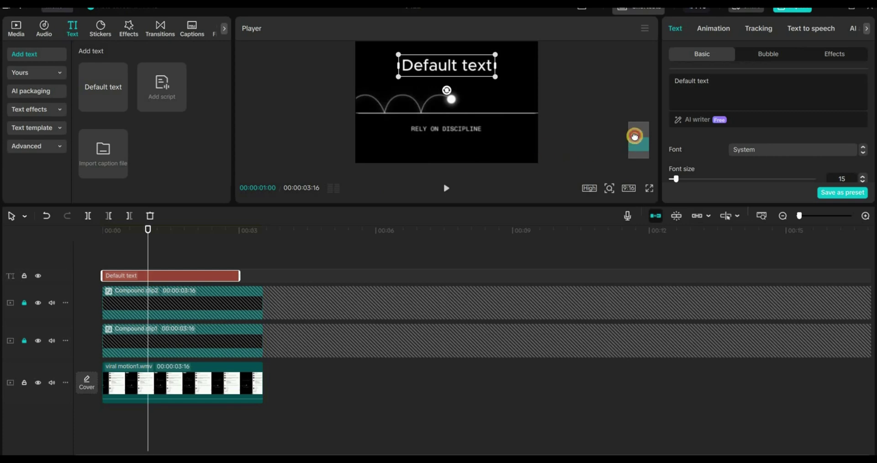
pyautogui.moveTo(635, 137)
pyautogui.mouseDown()
pyautogui.moveTo(636, 122)
pyautogui.moveTo(637, 132)
pyautogui.mouseUp()
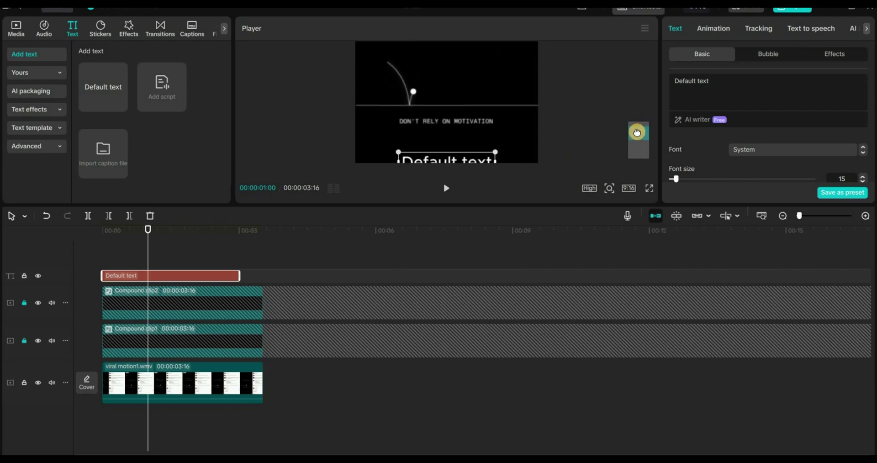
pyautogui.moveTo(460, 158); pyautogui.dragTo(454, 119)
pyautogui.click(673, 76)
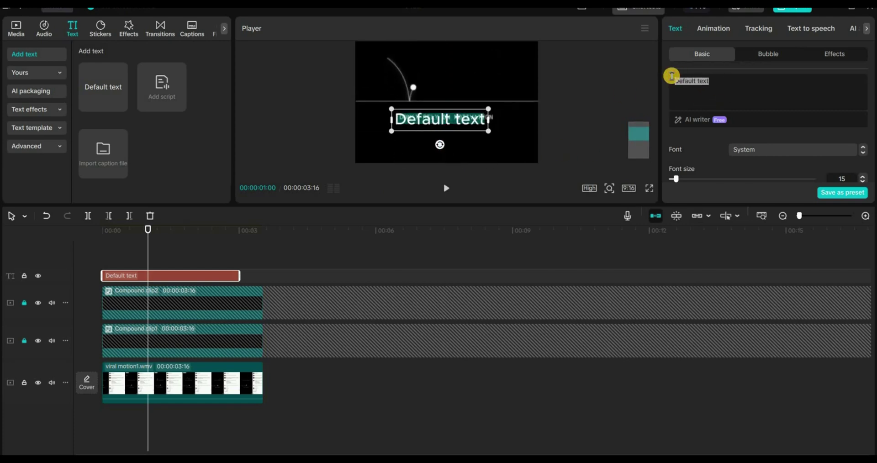
pyautogui.write("DON'T RELY ON MOTIVATION")
pyautogui.scroll(-2, 871, 89)
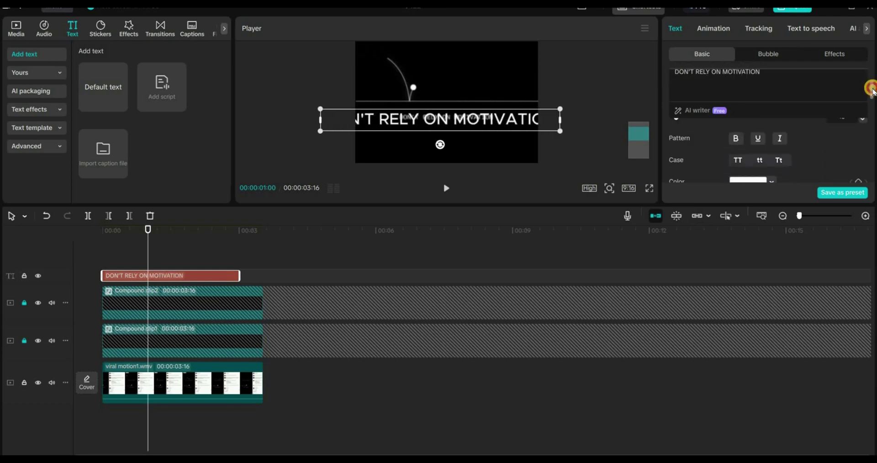
pyautogui.scroll(-10, 452, 137)
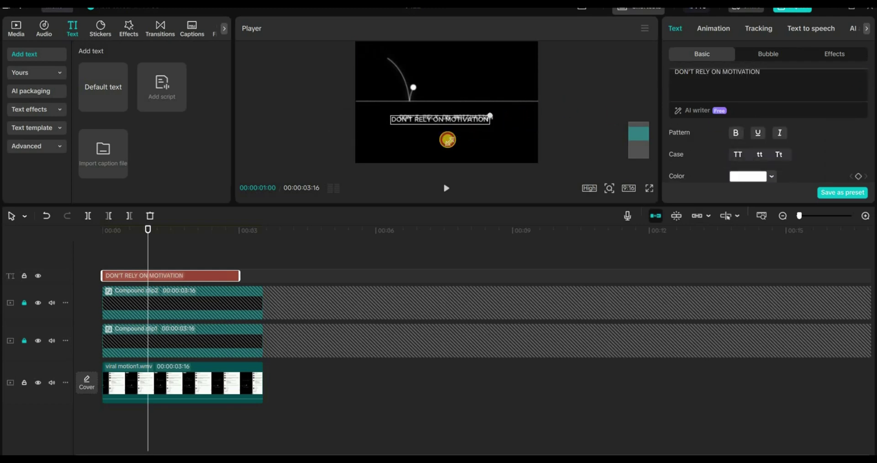
# Duplicate the "DON'T RELY ON MOTIVATION" clip and move the copy down to the lower reference caption
pyautogui.rightClick(275, 272)
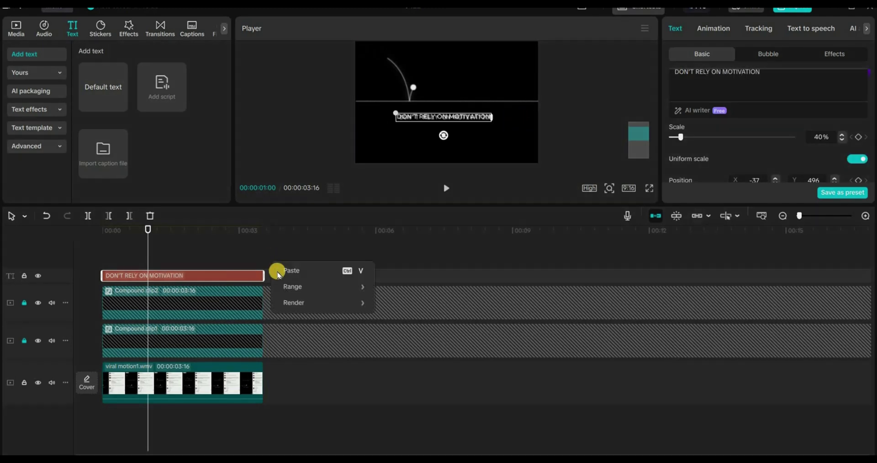
pyautogui.click(277, 275)
pyautogui.moveTo(277, 276); pyautogui.dragTo(231, 276)
pyautogui.moveTo(443, 117); pyautogui.dragTo(447, 138)
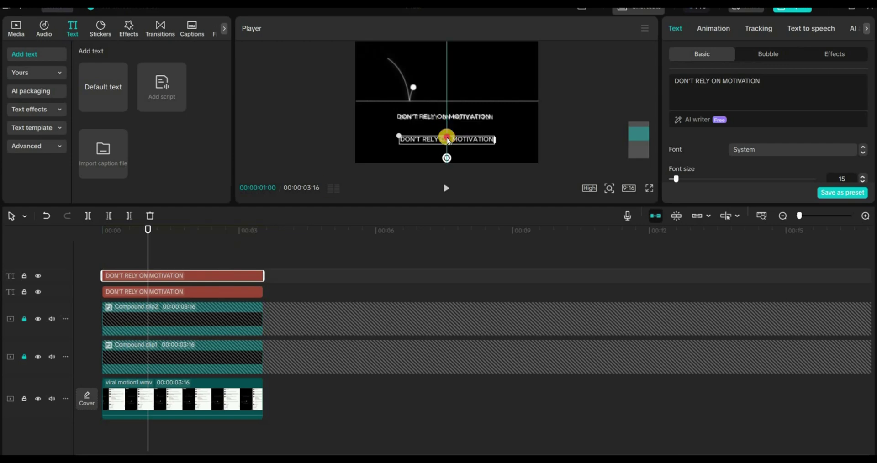
pyautogui.scroll(-3, 446, 137)
pyautogui.moveTo(468, 52); pyautogui.dragTo(474, 137)
# Change the copied caption to "RELY ON DICIPLINE" and center it over the lower reference caption
pyautogui.moveTo(761, 81); pyautogui.dragTo(704, 82)
pyautogui.press('BackSpace')
pyautogui.press('BackSpace')
pyautogui.write('DICIPLINE')
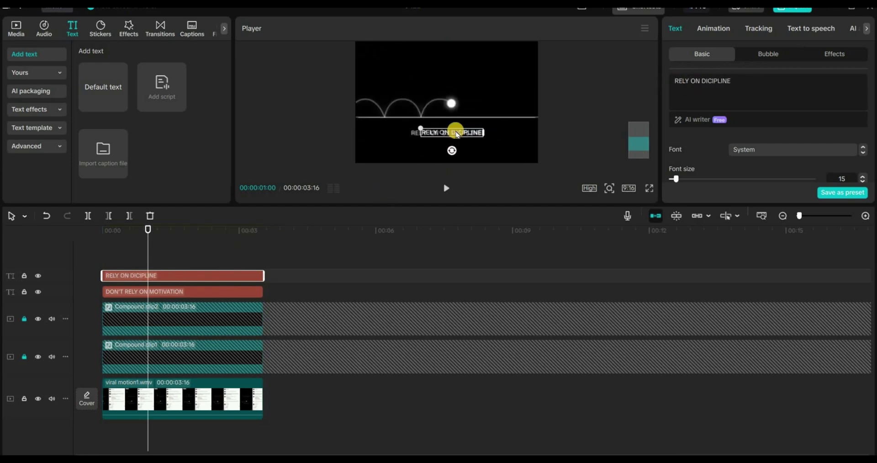
pyautogui.moveTo(456, 134); pyautogui.dragTo(448, 133)
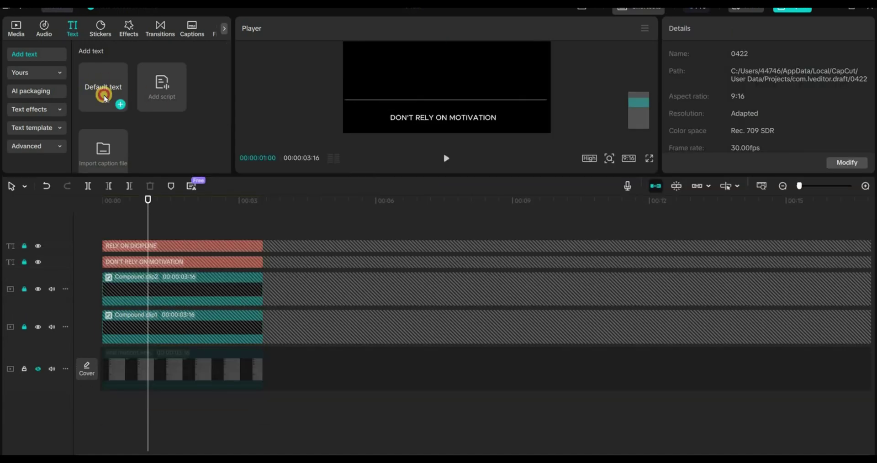
# Add another text clip spanning the whole video and replace its text with a long row of hyphens
pyautogui.moveTo(104, 95); pyautogui.dragTo(107, 233)
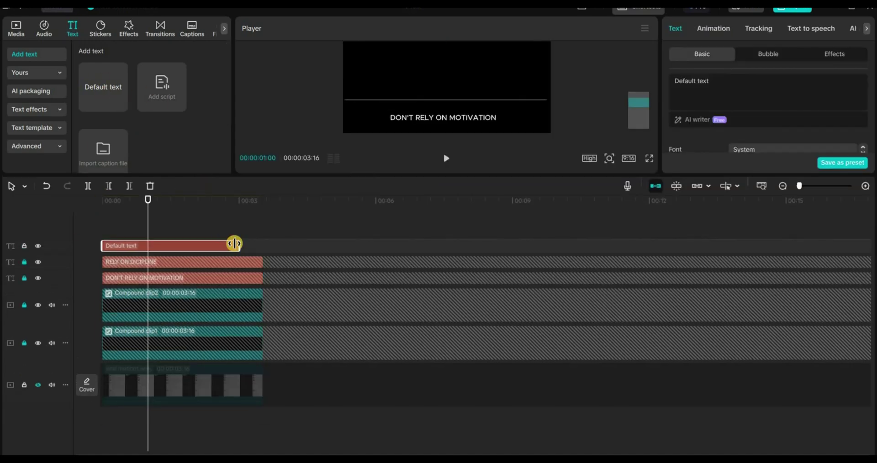
pyautogui.moveTo(235, 243); pyautogui.dragTo(260, 247)
pyautogui.moveTo(710, 82); pyautogui.dragTo(667, 83)
pyautogui.write('------------------------------------------------------------------------------')
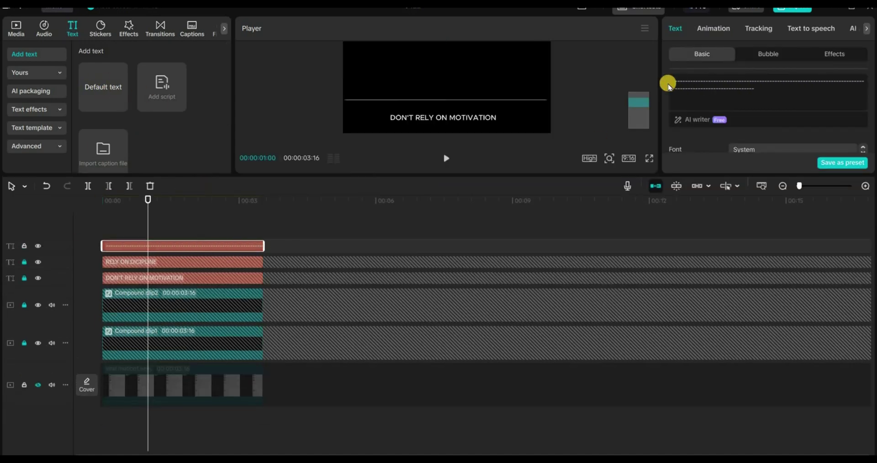
# Curve the new hyphen line into an arc and position it along the ball's first falling path
pyautogui.moveTo(772, 177); pyautogui.dragTo(772, 266)
pyautogui.scroll(-3, 731, 192)
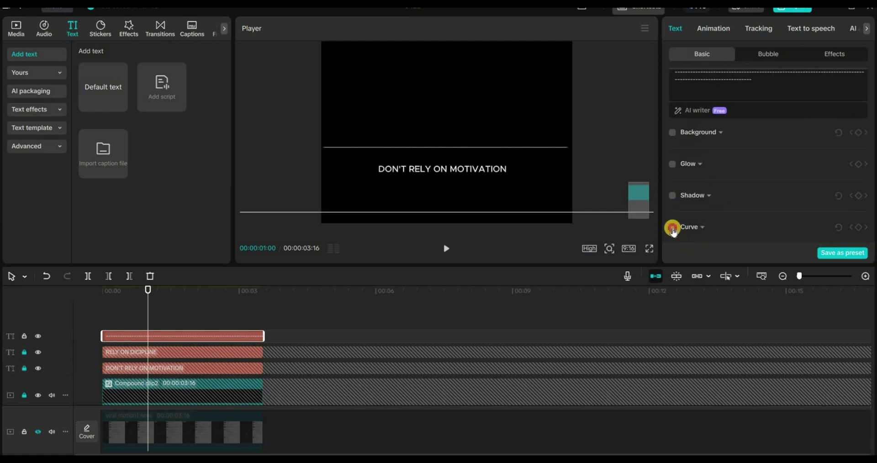
pyautogui.click(672, 228)
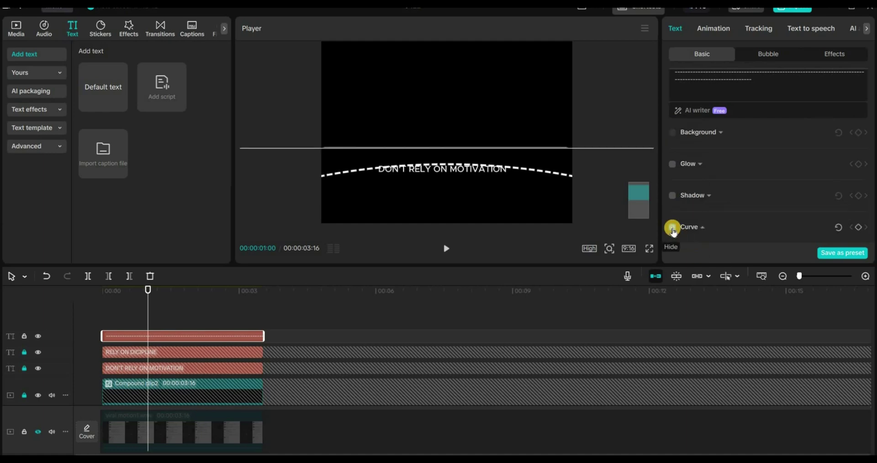
pyautogui.moveTo(870, 213); pyautogui.dragTo(871, 232)
pyautogui.click(815, 227)
pyautogui.click(814, 227)
pyautogui.write('1')
pyautogui.press('Return')
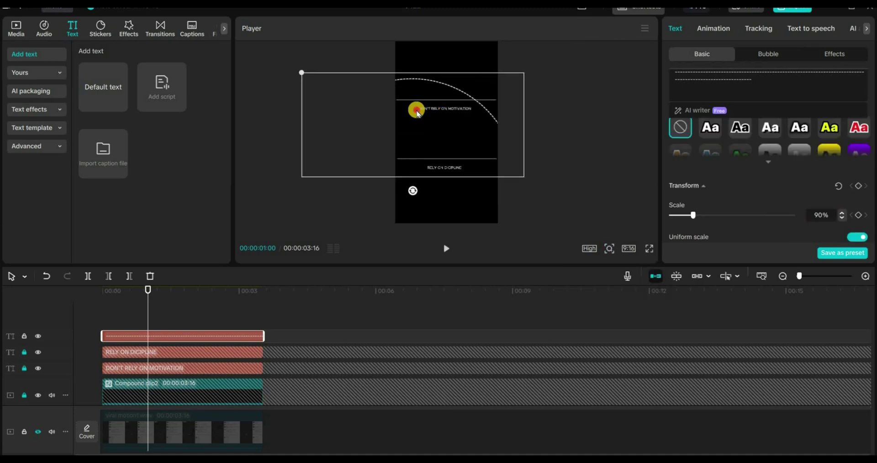
pyautogui.moveTo(416, 105); pyautogui.dragTo(417, 82)
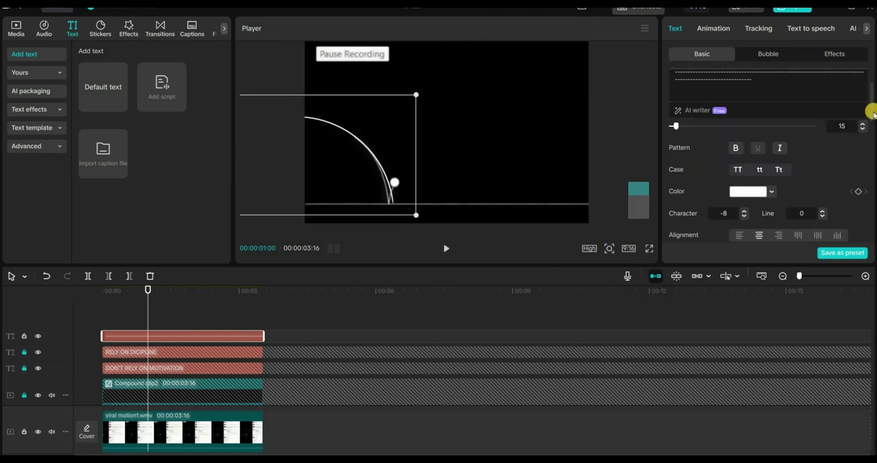
pyautogui.scroll(-5, 872, 112)
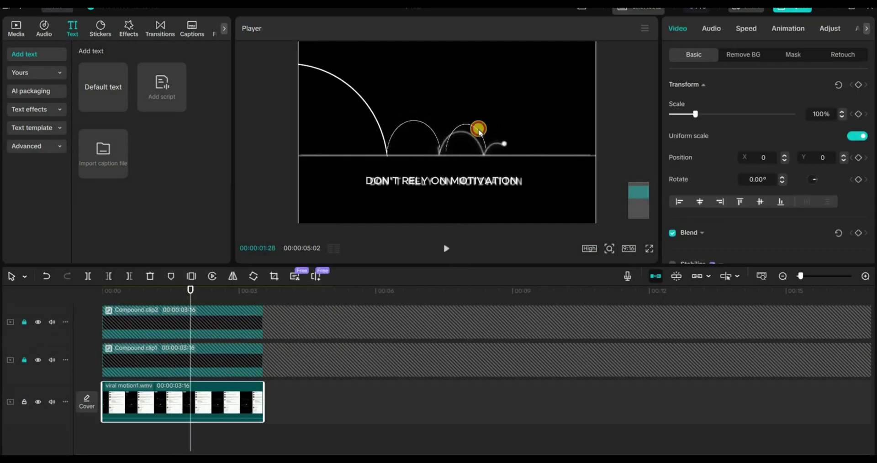
# Finish the smaller arc copies for the following bounces and convert the three arcs into separate compound clips
pyautogui.click(474, 133)
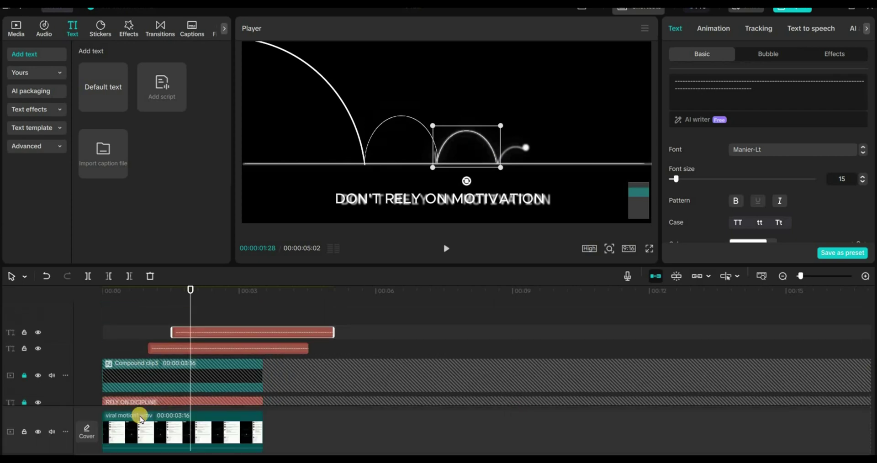
pyautogui.rightClick(264, 329)
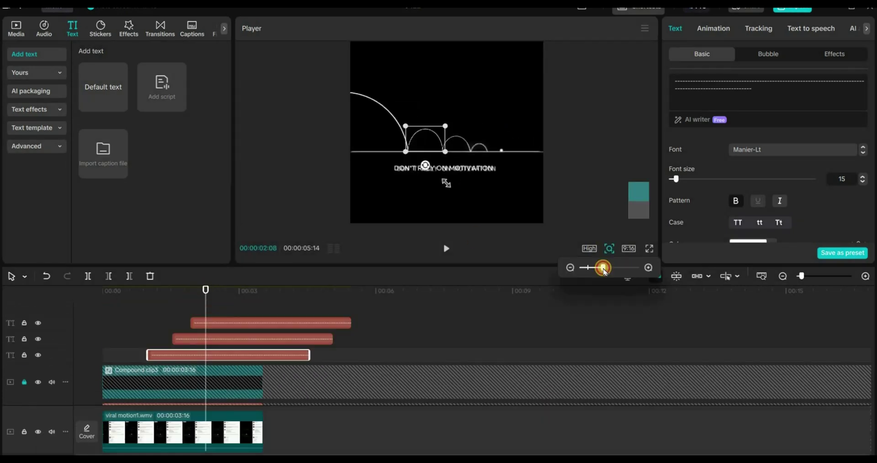
pyautogui.click(269, 359)
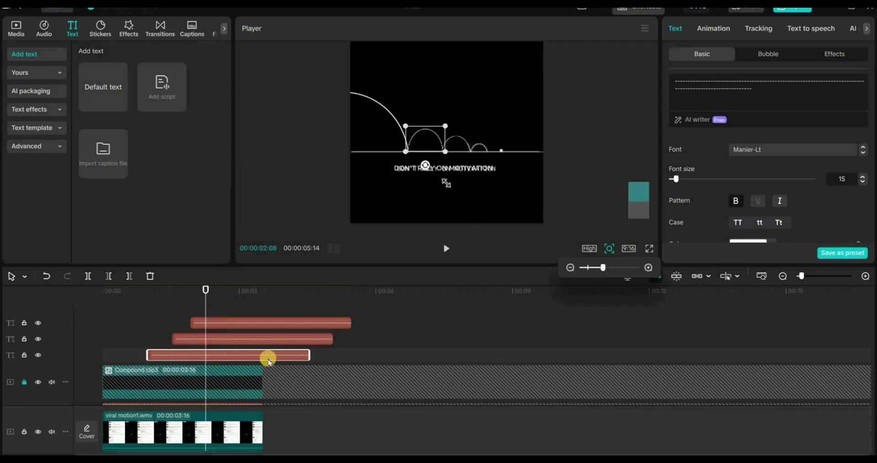
pyautogui.rightClick(269, 358)
pyautogui.click(285, 337)
pyautogui.click(281, 341)
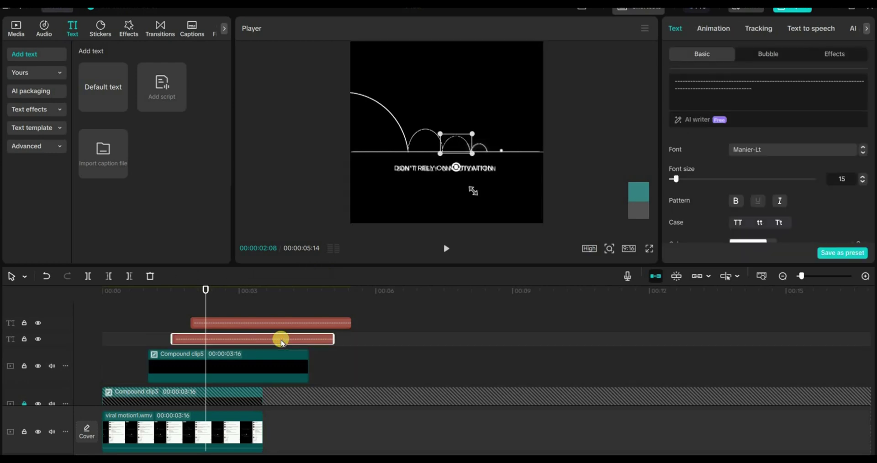
pyautogui.rightClick(281, 341)
pyautogui.click(304, 337)
pyautogui.rightClick(293, 323)
pyautogui.click(317, 337)
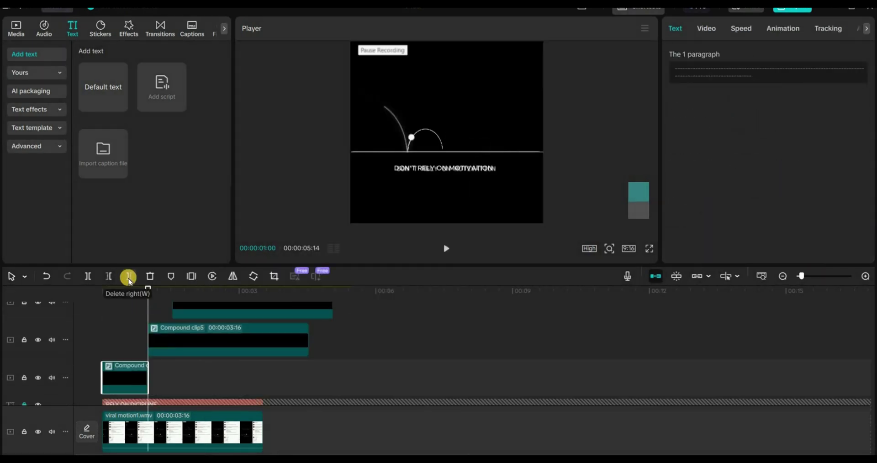
# Turn off the main track magnet, move Compound clip5 to start about 15 frames in and end it at 00:00:01:05
pyautogui.scroll(3, 303, 329)
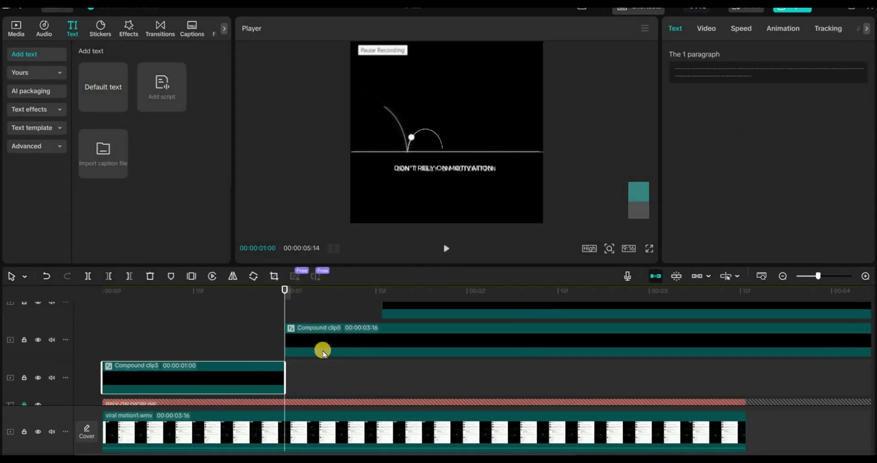
pyautogui.click(652, 275)
pyautogui.click(783, 276)
pyautogui.press('Down')
pyautogui.moveTo(196, 303); pyautogui.dragTo(149, 303)
pyautogui.moveTo(213, 344); pyautogui.dragTo(178, 347)
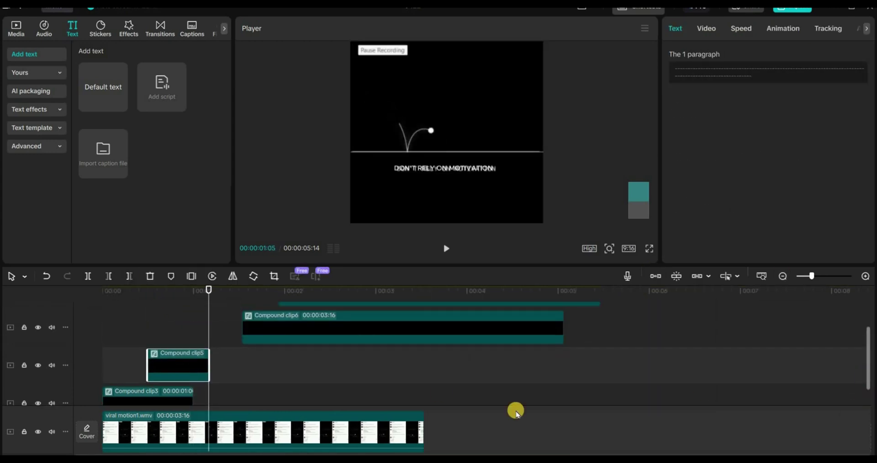
# Move Compound clip6 earlier to overlap the end of Compound clip5, and trim Compound clip5 to 19 frames
pyautogui.click(264, 337)
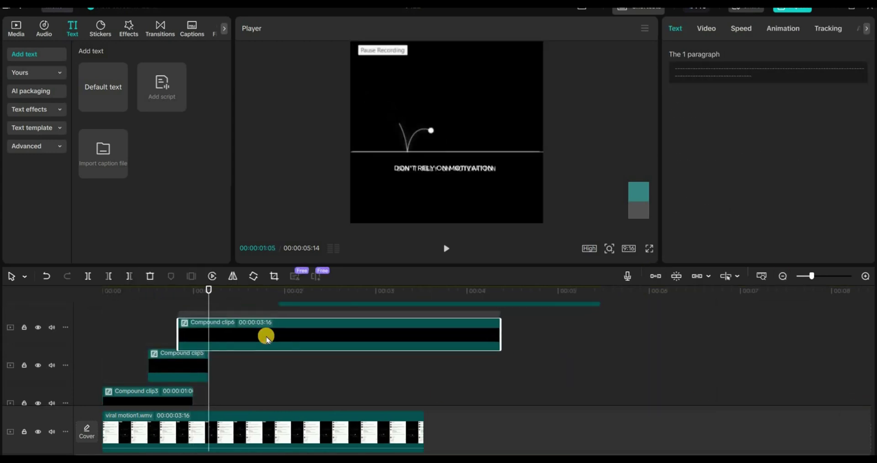
pyautogui.scroll(2, 788, 305)
pyautogui.moveTo(783, 325); pyautogui.dragTo(776, 325)
pyautogui.click(121, 295)
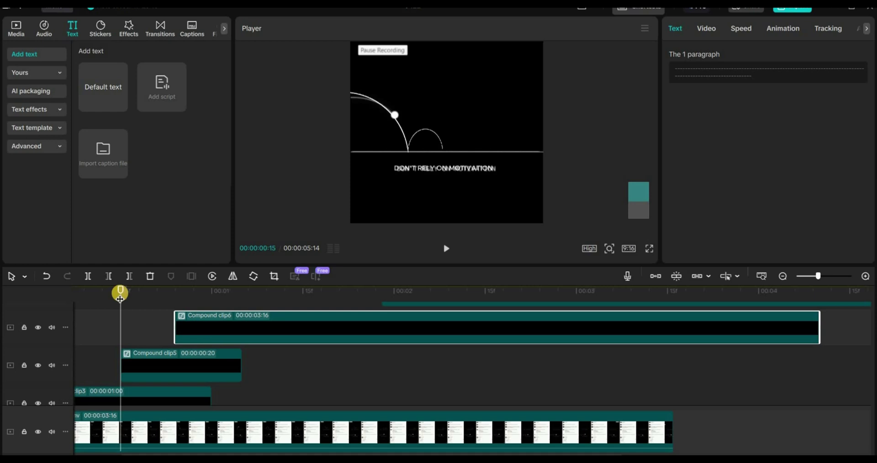
pyautogui.click(243, 295)
pyautogui.click(864, 276)
pyautogui.click(865, 277)
pyautogui.press('Left')
pyautogui.moveTo(242, 365); pyautogui.dragTo(218, 366)
pyautogui.click(782, 276)
# Add a default text clip at the start of the timeline and replace its text with a single period
pyautogui.click(97, 295)
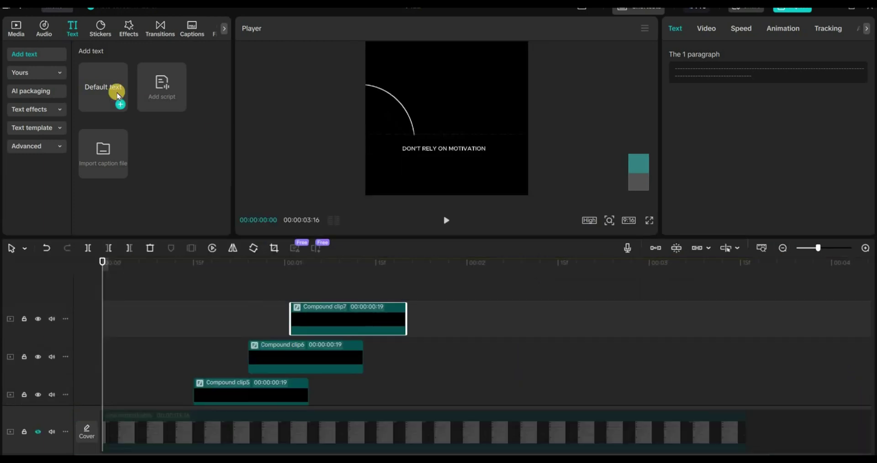
pyautogui.click(120, 103)
pyautogui.moveTo(710, 79); pyautogui.dragTo(671, 79)
pyautogui.write('.')
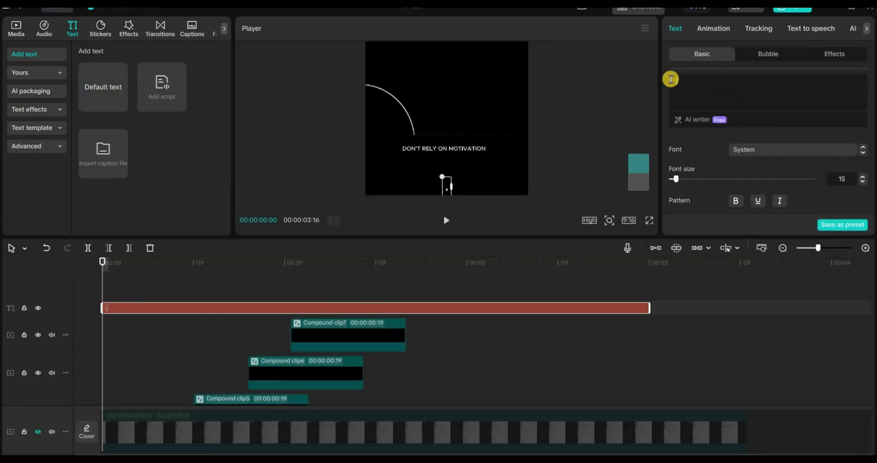
# Enlarge the period to a scale of 402% and move it up beside the large arc as the ball
pyautogui.moveTo(869, 86); pyautogui.dragTo(869, 137)
pyautogui.click(818, 154)
pyautogui.write('142')
pyautogui.moveTo(446, 191); pyautogui.dragTo(435, 75)
# Show the reference video at 00:00:00:14 and fit the dot over its ball, reducing the scale to about 362%
pyautogui.click(37, 432)
pyautogui.click(187, 263)
pyautogui.click(609, 220)
pyautogui.moveTo(602, 240); pyautogui.dragTo(627, 239)
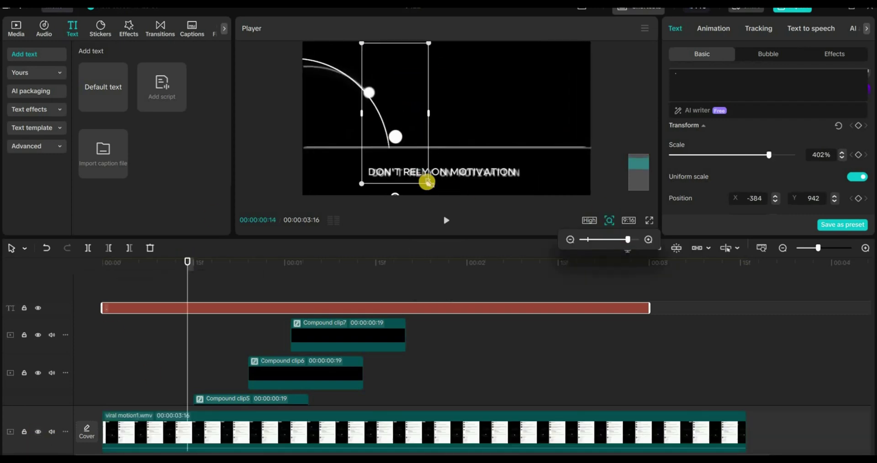
pyautogui.moveTo(427, 183); pyautogui.dragTo(399, 136)
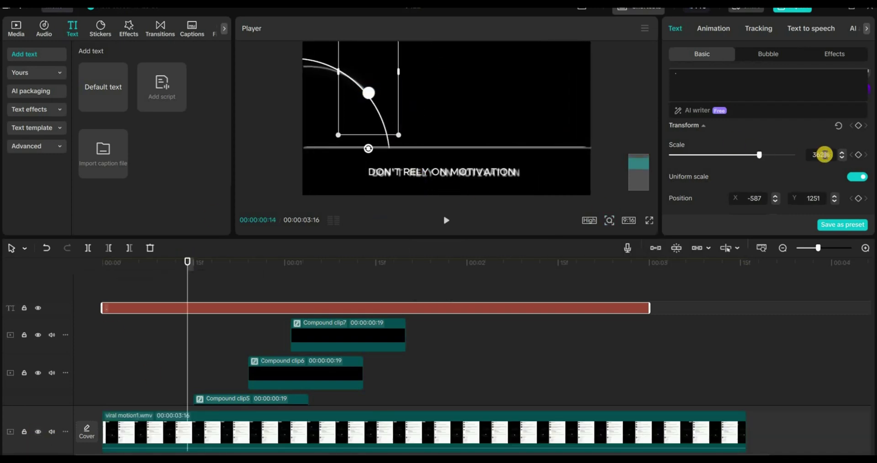
pyautogui.click(519, 308)
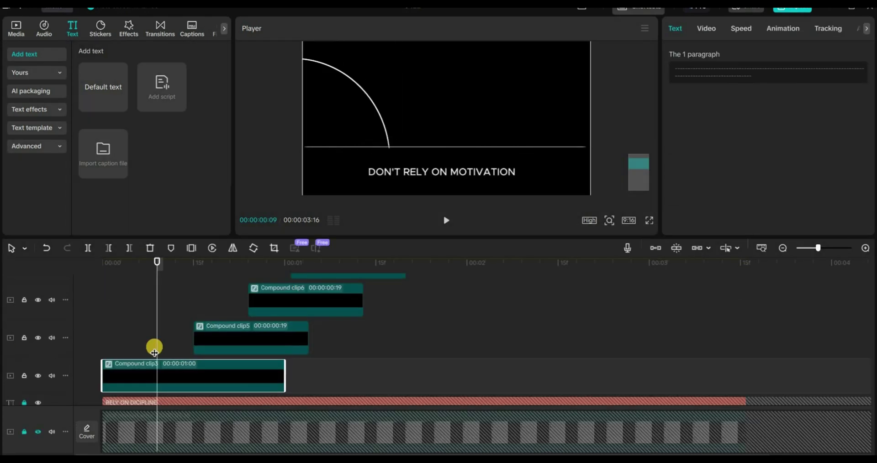
# Change Compound clip3's mask from Rectangle to Split and add a mask keyframe at 00:00:00:05
pyautogui.moveTo(123, 284)
pyautogui.mouseDown()
pyautogui.moveTo(127, 274)
pyautogui.moveTo(116, 274)
pyautogui.moveTo(134, 283)
pyautogui.mouseUp()
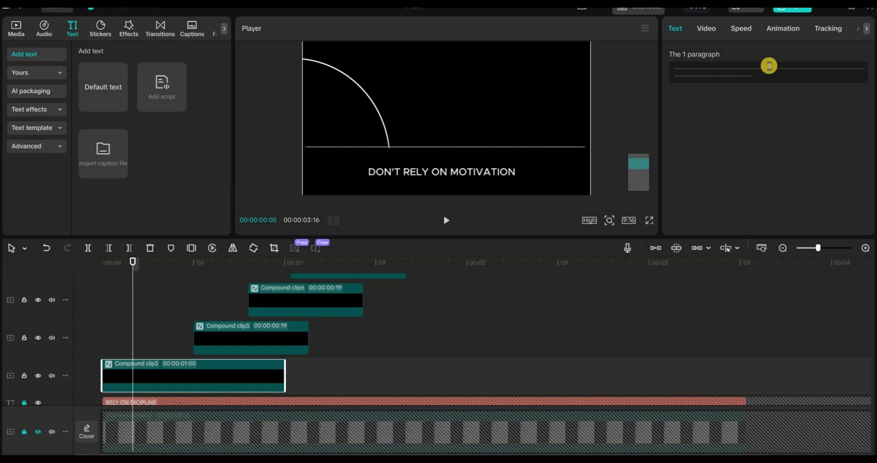
pyautogui.click(707, 30)
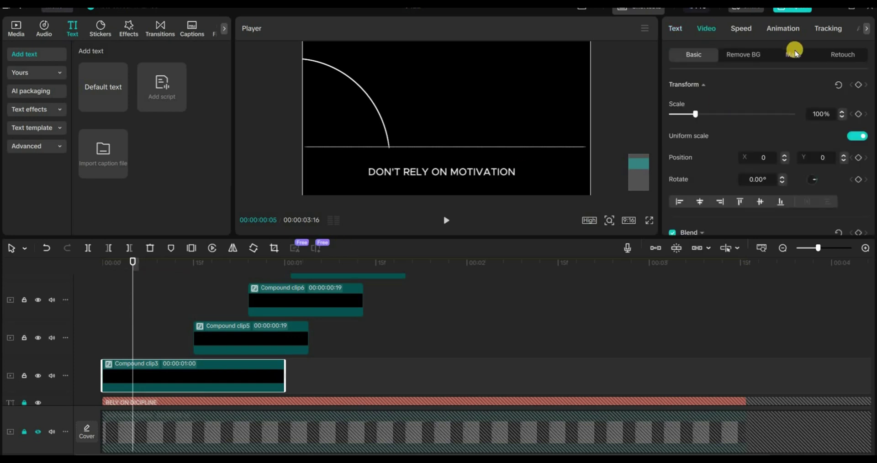
pyautogui.click(793, 54)
pyautogui.click(715, 102)
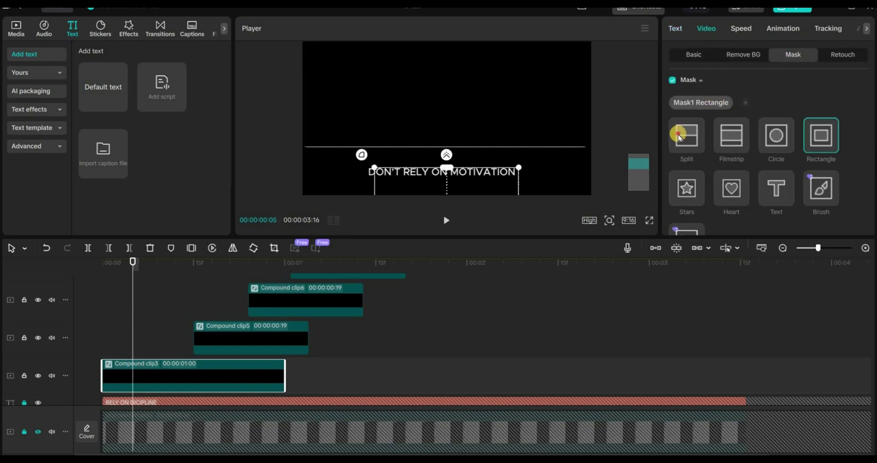
pyautogui.click(678, 136)
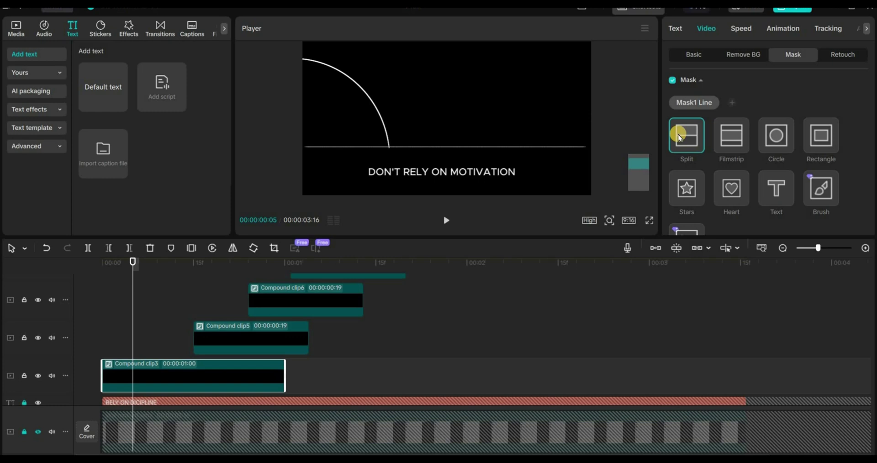
pyautogui.scroll(-4, 868, 155)
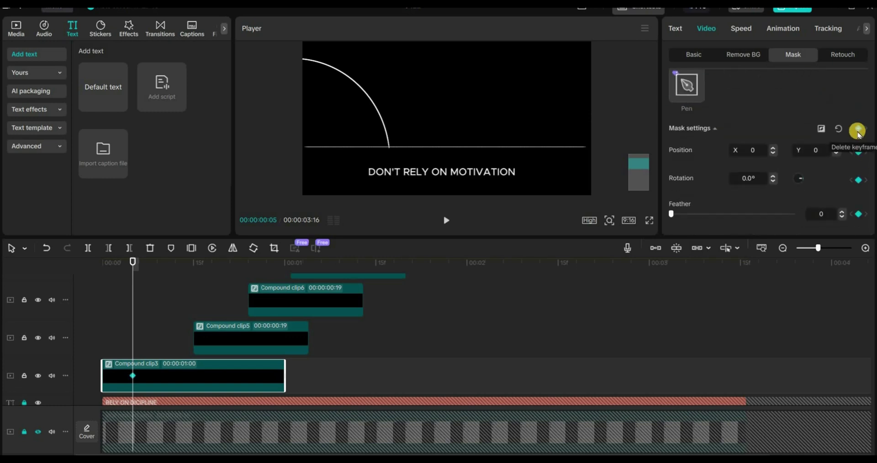
# Rotate the split mask of Compound clip3 to 90° and move its line to the frame's left edge at X -534
pyautogui.click(740, 179)
pyautogui.write('90')
pyautogui.press('Return')
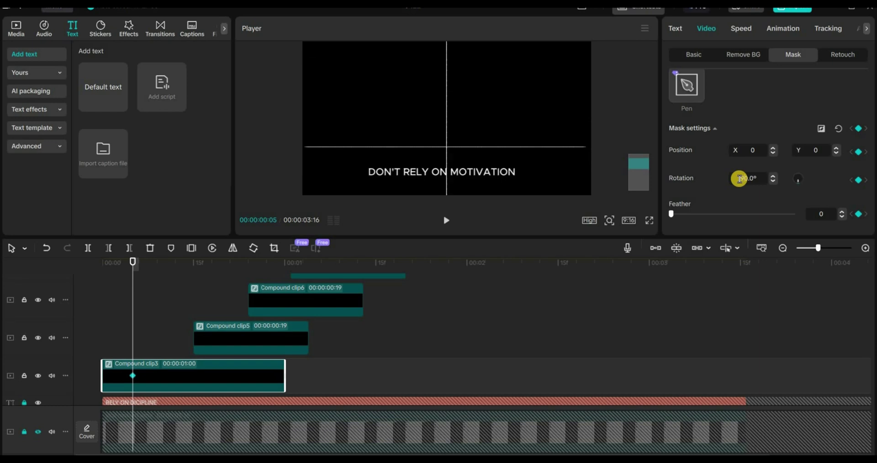
pyautogui.click(609, 220)
pyautogui.moveTo(620, 241); pyautogui.dragTo(588, 243)
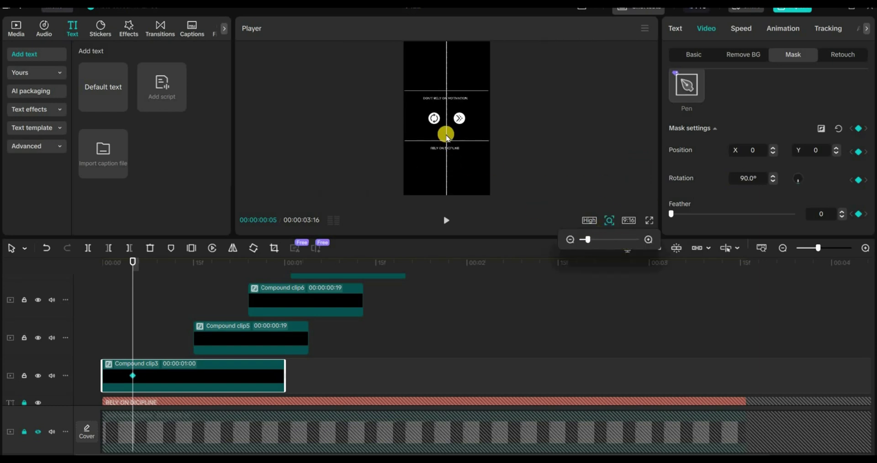
pyautogui.moveTo(447, 137); pyautogui.dragTo(404, 138)
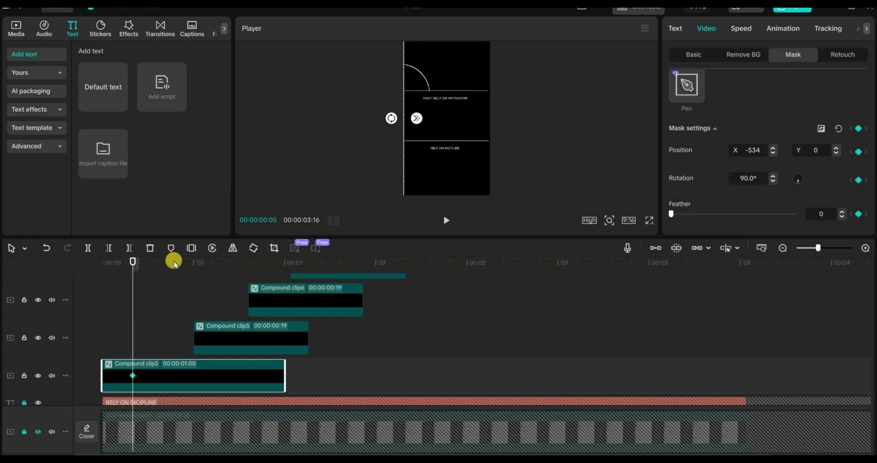
# Keyframe Compound clip3's mask at 00:00:00:17 with a rotation of 100°, and add another mask keyframe near the clip's end
pyautogui.moveTo(174, 263); pyautogui.dragTo(204, 273)
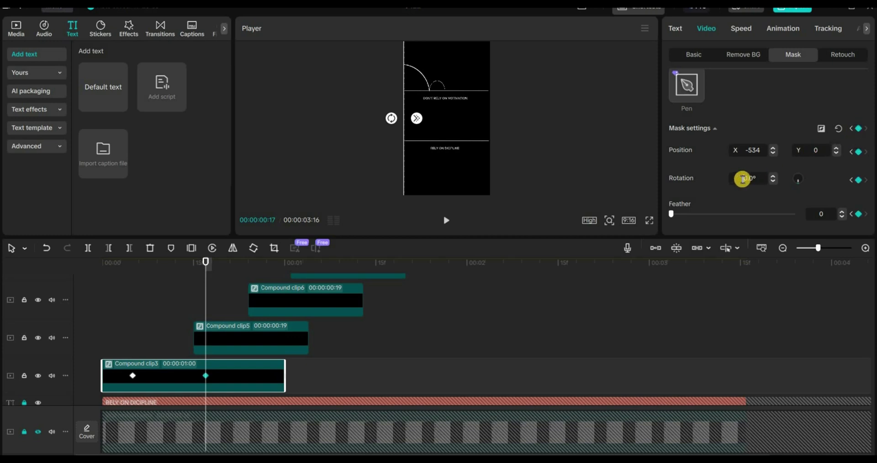
pyautogui.scroll(10, 743, 179)
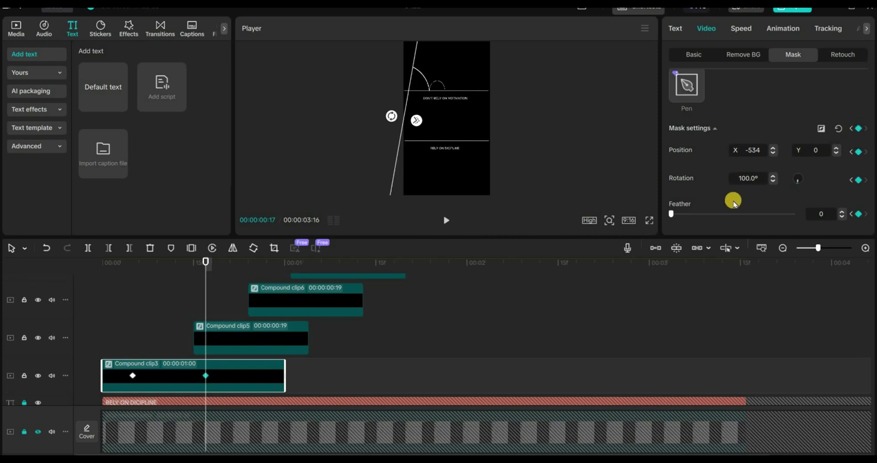
pyautogui.moveTo(269, 269); pyautogui.dragTo(279, 267)
pyautogui.click(858, 128)
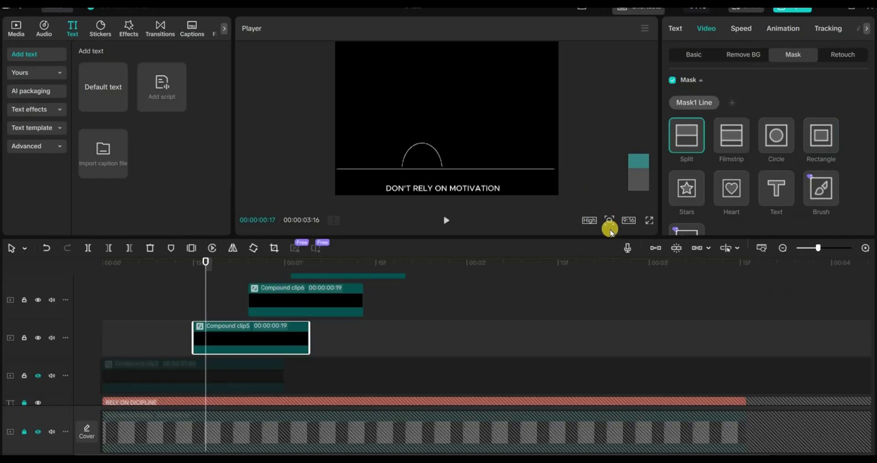
# Place Compound clip5's split mask on the ground line at Y 349 and keyframe its rotation at 180° at 00:00:00:17
pyautogui.click(609, 221)
pyautogui.moveTo(452, 136); pyautogui.dragTo(448, 93)
pyautogui.scroll(-5, 867, 206)
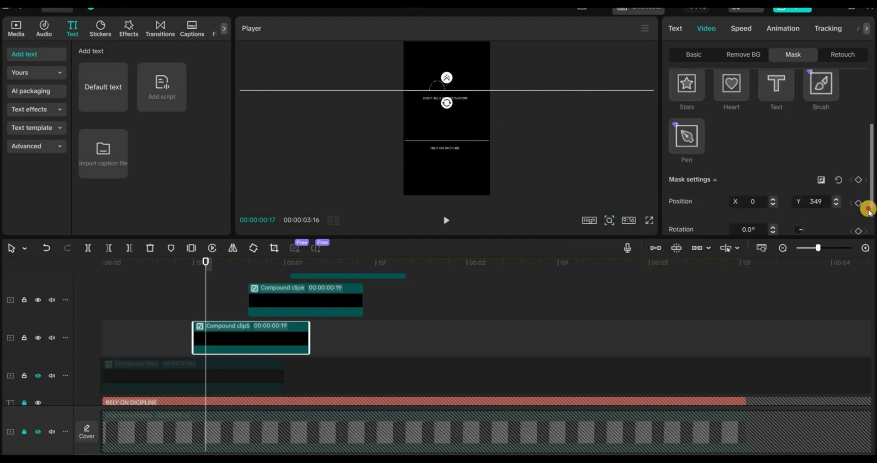
pyautogui.click(741, 180)
pyautogui.write('180')
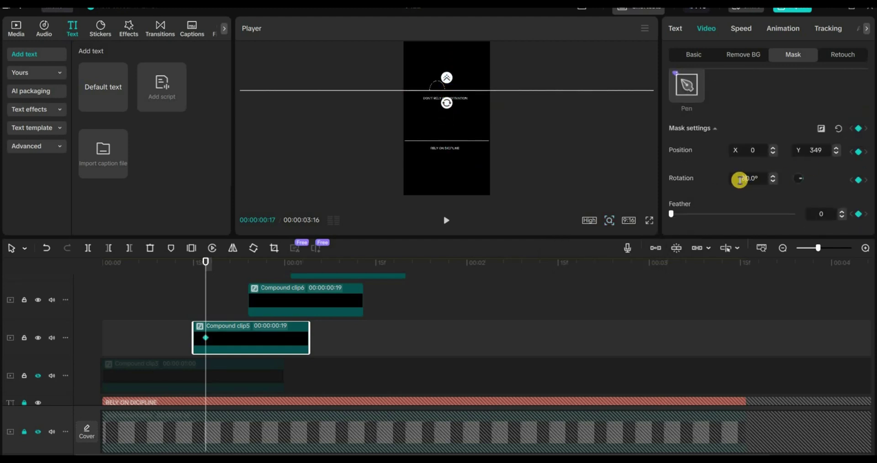
pyautogui.press('Return')
# Set Compound clip5's mask rotation to 90° with a keyframe at 00:00:00:27
pyautogui.moveTo(237, 265); pyautogui.dragTo(267, 266)
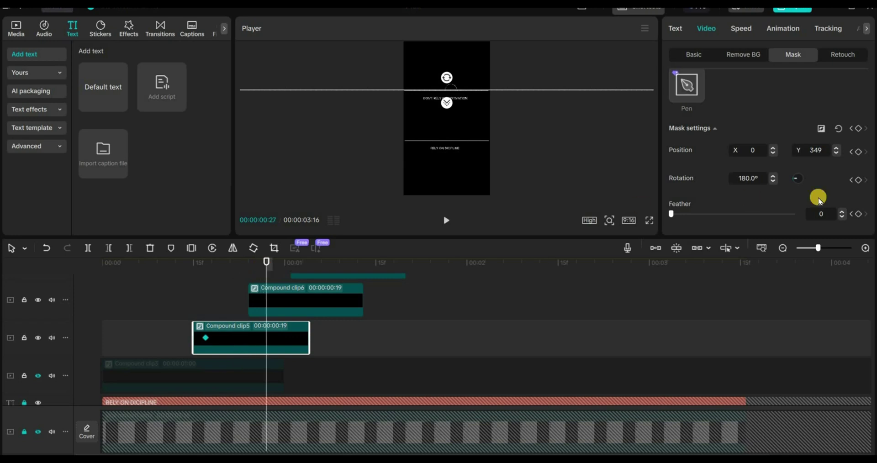
pyautogui.click(744, 180)
pyautogui.write('90')
pyautogui.press('Return')
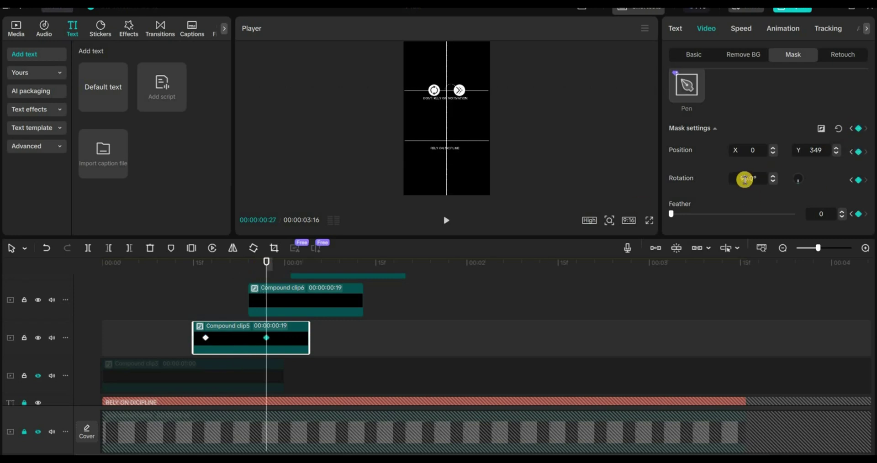
# Hide the Compound clip6 track and move Compound clip5's mask line to the semicircle's left foot at X -216, Y 323
pyautogui.click(610, 220)
pyautogui.moveTo(588, 240); pyautogui.dragTo(627, 239)
pyautogui.moveTo(641, 179); pyautogui.dragTo(639, 162)
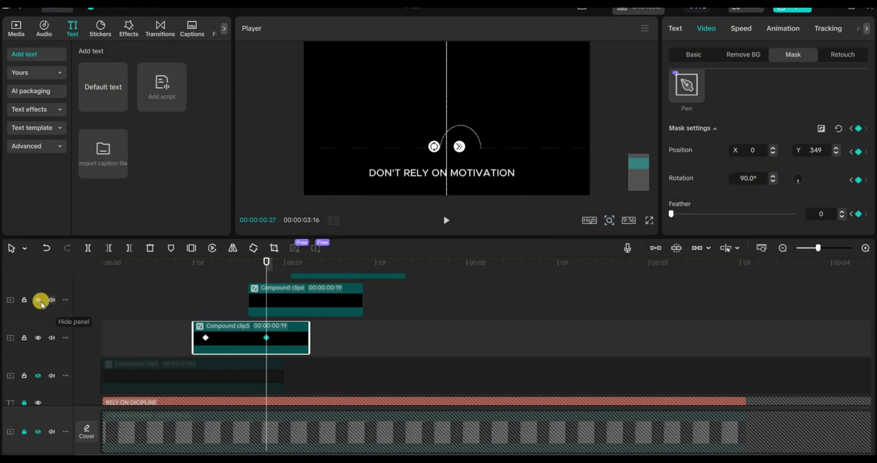
pyautogui.click(38, 299)
pyautogui.moveTo(446, 160); pyautogui.dragTo(389, 167)
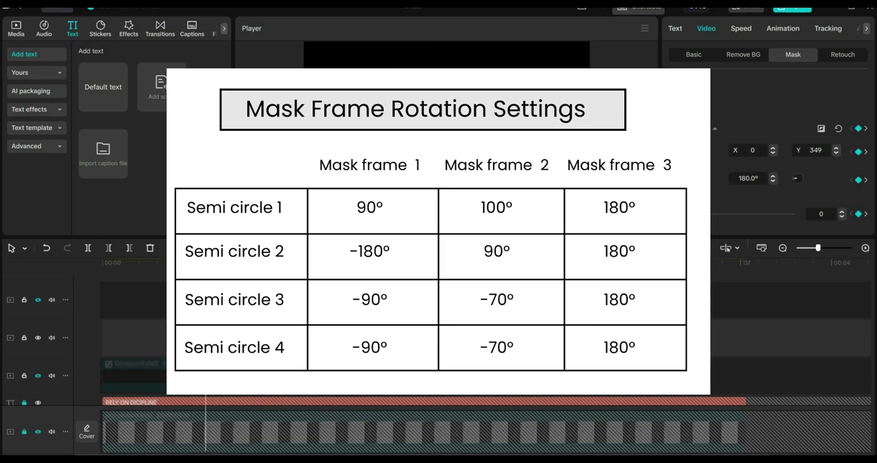
# Keyframe Compound clip5's mask rotation at 180° at 00:00:01:03, and play the arc animation from the start
pyautogui.moveTo(266, 267); pyautogui.dragTo(302, 273)
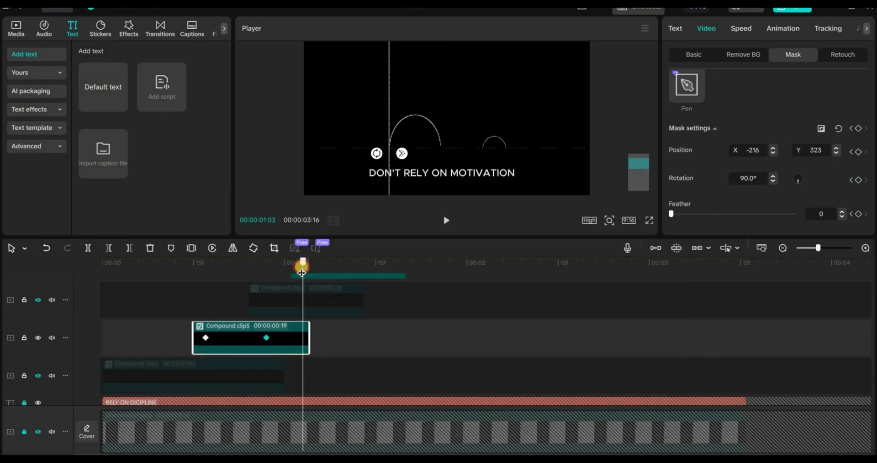
pyautogui.click(742, 178)
pyautogui.write('180')
pyautogui.press('Return')
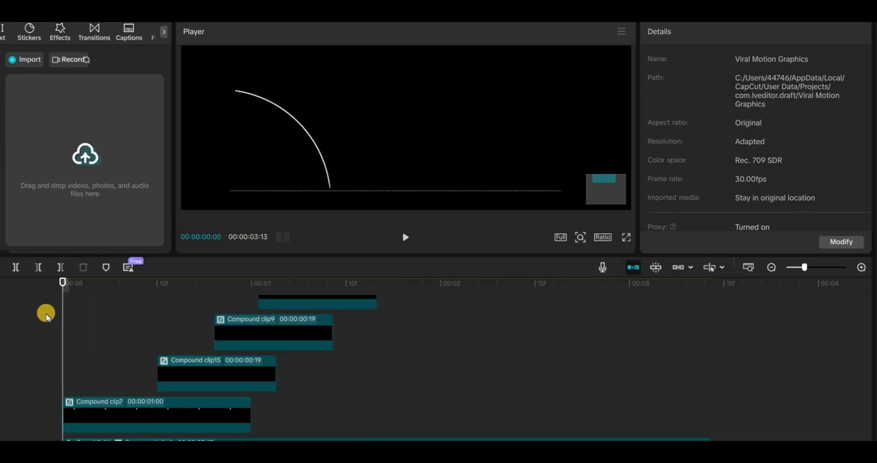
pyautogui.click(408, 236)
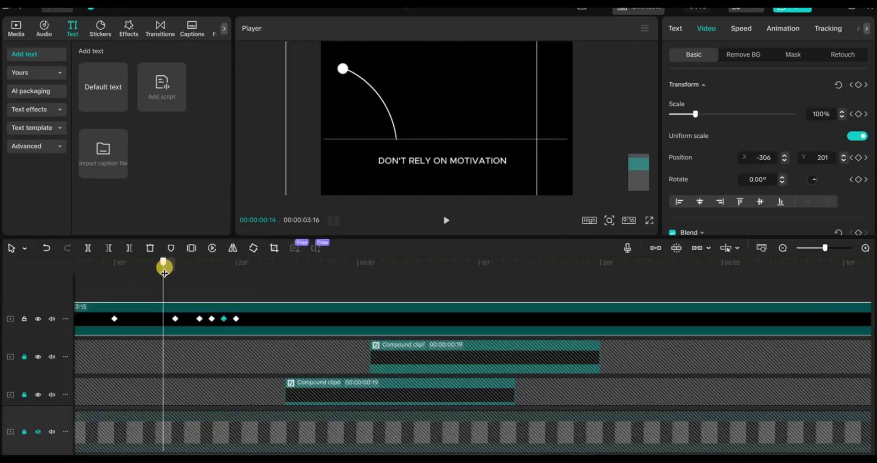
# Add a transform keyframe to Compound clip8 at 00:00:00:21 and move the ball down to the large arc's landing point
pyautogui.moveTo(88, 279); pyautogui.dragTo(361, 278)
pyautogui.click(855, 87)
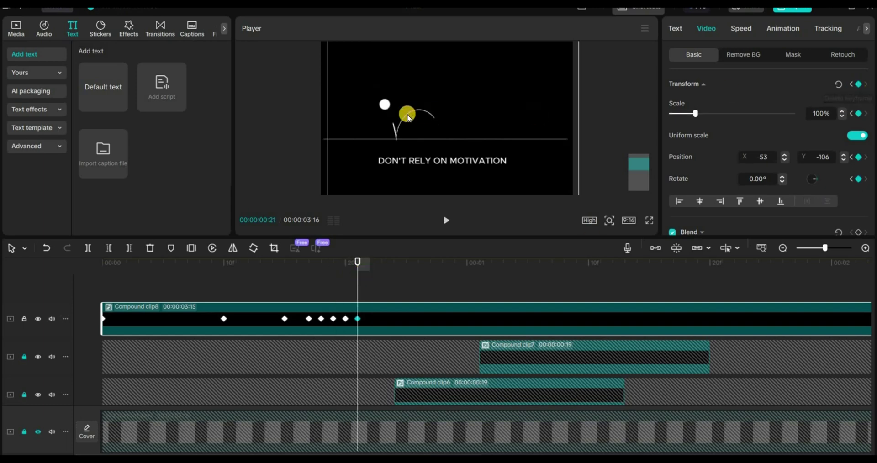
pyautogui.moveTo(386, 106); pyautogui.dragTo(394, 132)
pyautogui.click(373, 265)
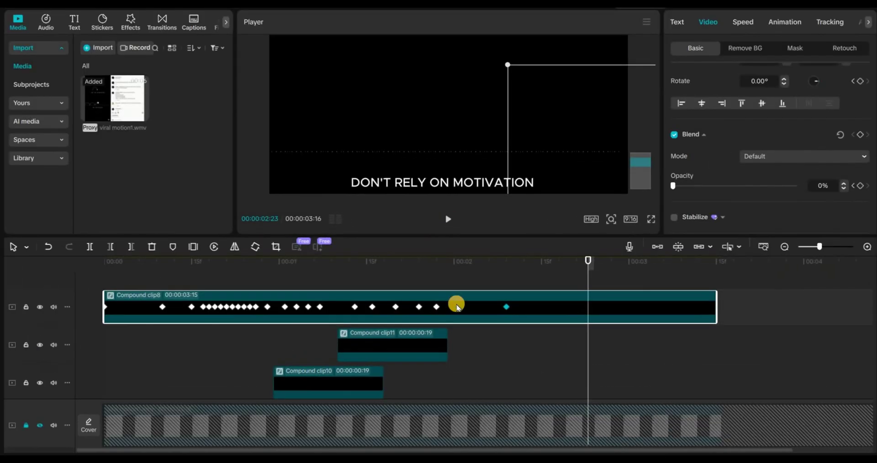
# Show the keyframe graphs of Compound clip8 and select its second Rotate keyframe
pyautogui.rightClick(457, 307)
pyautogui.click(485, 414)
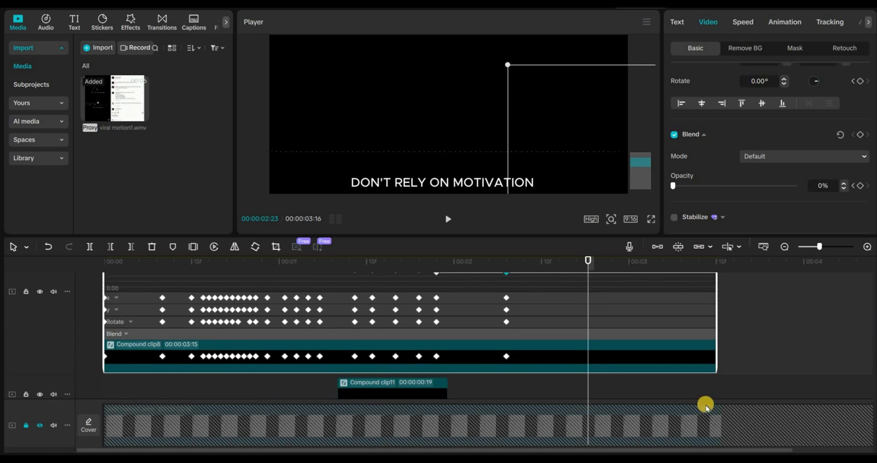
pyautogui.moveTo(870, 345); pyautogui.dragTo(870, 332)
pyautogui.click(163, 322)
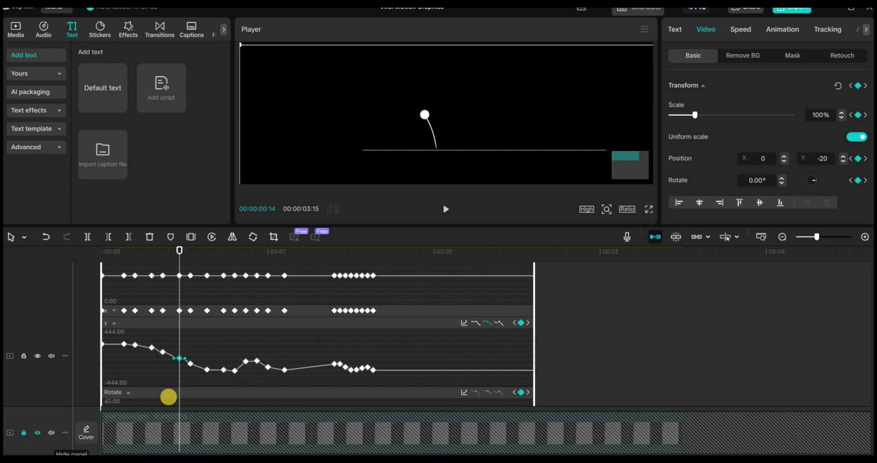
# Smooth the ball's Y-position graph through its first bounce by applying the middle curve preset to keyframes from 00:00:00:16 onward
pyautogui.click(191, 364)
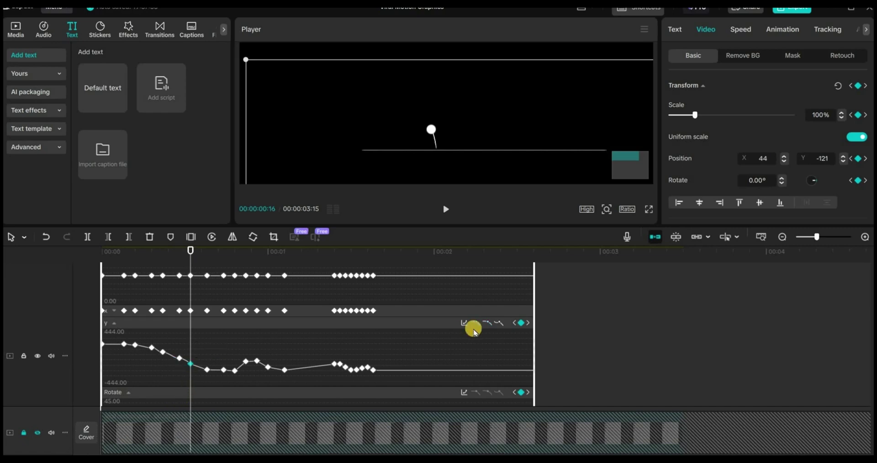
pyautogui.click(207, 369)
pyautogui.click(223, 369)
pyautogui.click(488, 323)
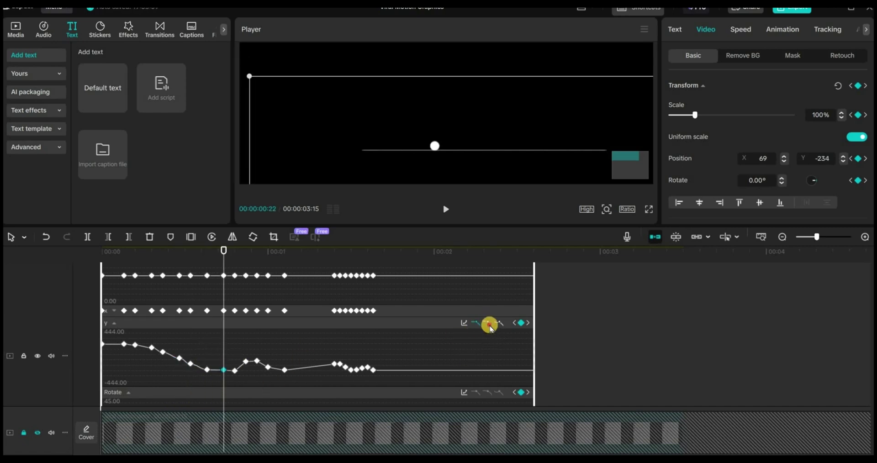
pyautogui.click(234, 371)
pyautogui.click(487, 323)
pyautogui.click(246, 362)
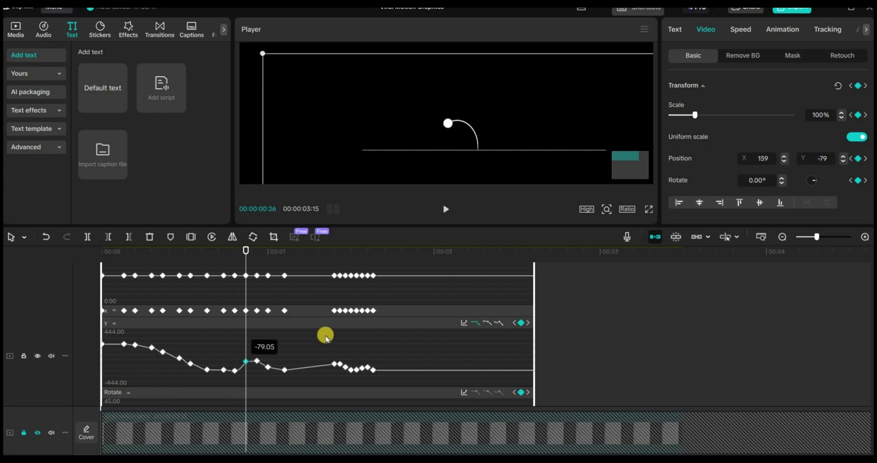